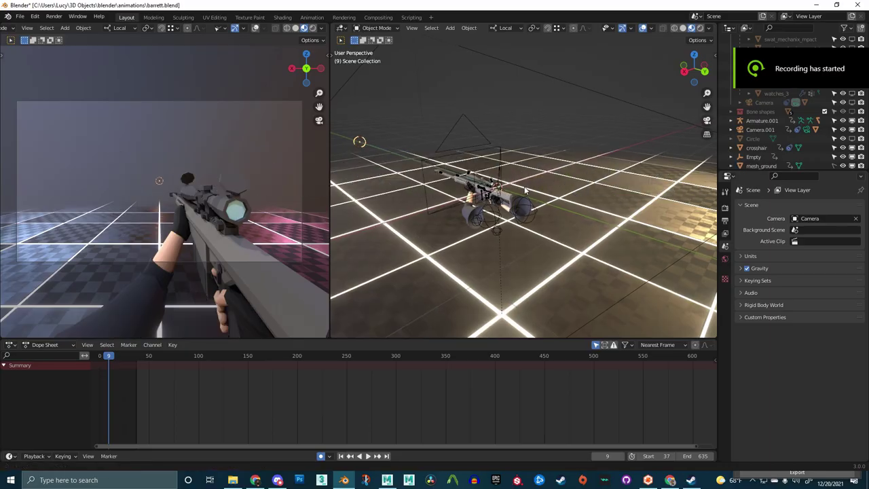
# Add an icosphere and break up its round mesh into an irregular, jagged form
pyautogui.hotkey('shift', 'a')
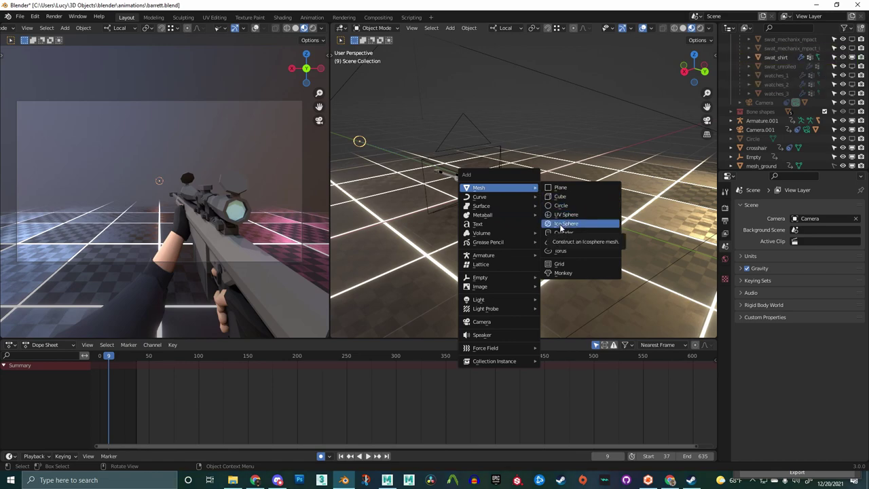
pyautogui.click(561, 225)
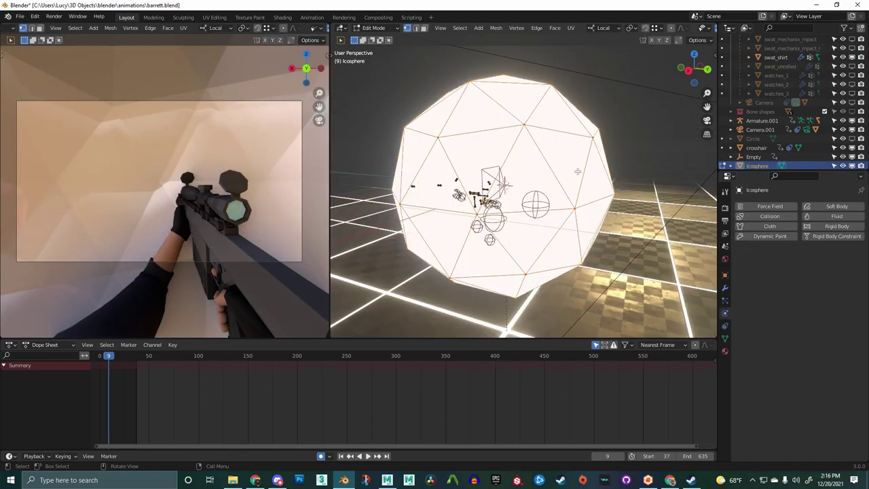
pyautogui.rightClick(543, 177)
pyautogui.click(530, 256)
pyautogui.click(349, 330)
pyautogui.moveTo(411, 297); pyautogui.dragTo(435, 308)
pyautogui.moveTo(411, 318); pyautogui.dragTo(442, 318)
# Move individual faces and vertices of the icosphere to pull it into an uneven burst with spikes
pyautogui.moveTo(515, 211); pyautogui.dragTo(522, 135, button='middle')
pyautogui.press('3')
pyautogui.press('g')
pyautogui.click(407, 270)
pyautogui.moveTo(469, 135); pyautogui.dragTo(500, 188, button='middle')
pyautogui.press('1')
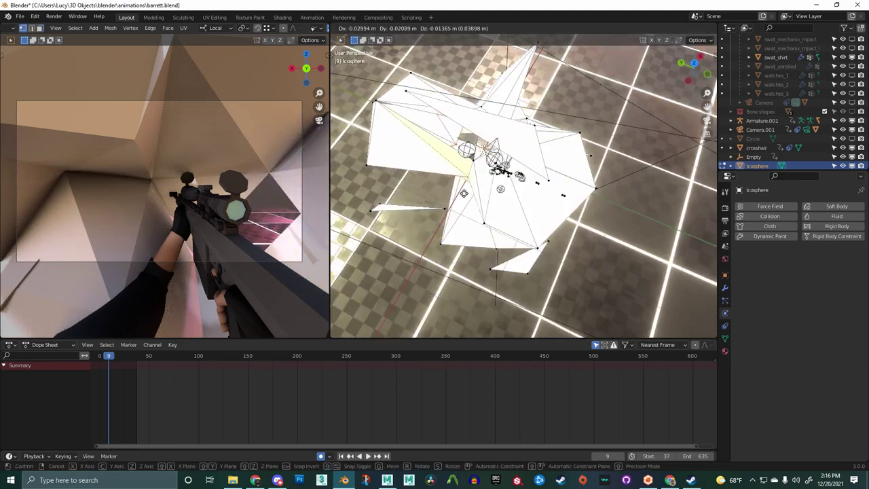
pyautogui.press('g')
pyautogui.click(526, 254)
pyautogui.moveTo(525, 254); pyautogui.dragTo(355, 128, button='middle')
pyautogui.press('g')
pyautogui.click(498, 179)
# Reposition and rotate further faces of the burst mesh to finish its spiky muzzle-flash silhouette
pyautogui.press('3')
pyautogui.press('g')
pyautogui.click(661, 145)
pyautogui.press('r')
pyautogui.click(658, 155)
pyautogui.moveTo(659, 155); pyautogui.dragTo(638, 197, button='middle')
pyautogui.press('g')
pyautogui.click(611, 122)
pyautogui.moveTo(611, 122); pyautogui.dragTo(655, 165, button='middle')
# Give the burst's material a warm orange-yellow emission colour
pyautogui.click(725, 351)
pyautogui.scroll(-10, 779, 359)
pyautogui.click(813, 386)
pyautogui.click(806, 386)
pyautogui.click(842, 284)
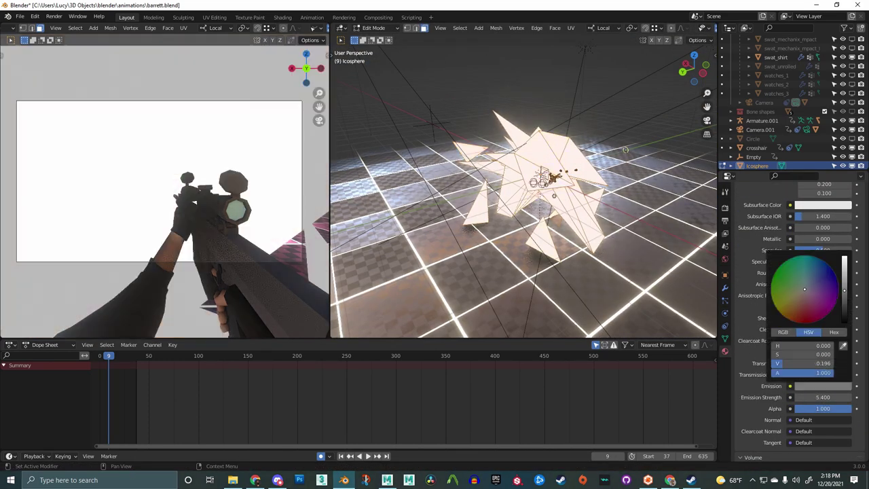
pyautogui.moveTo(783, 308); pyautogui.dragTo(789, 319)
# Scale the burst mesh and raise its emission strength above 5.4 for a stronger glow
pyautogui.moveTo(652, 234); pyautogui.dragTo(616, 232, button='middle')
pyautogui.press('s')
pyautogui.click(546, 185)
pyautogui.moveTo(816, 398); pyautogui.dragTo(865, 398)
pyautogui.scroll(2, 563, 197)
pyautogui.moveTo(563, 196)
pyautogui.mouseDown(button='middle')
pyautogui.moveTo(530, 209)
pyautogui.moveTo(492, 188)
pyautogui.moveTo(562, 201)
pyautogui.mouseUp(button='middle')
pyautogui.scroll(2, 530, 209)
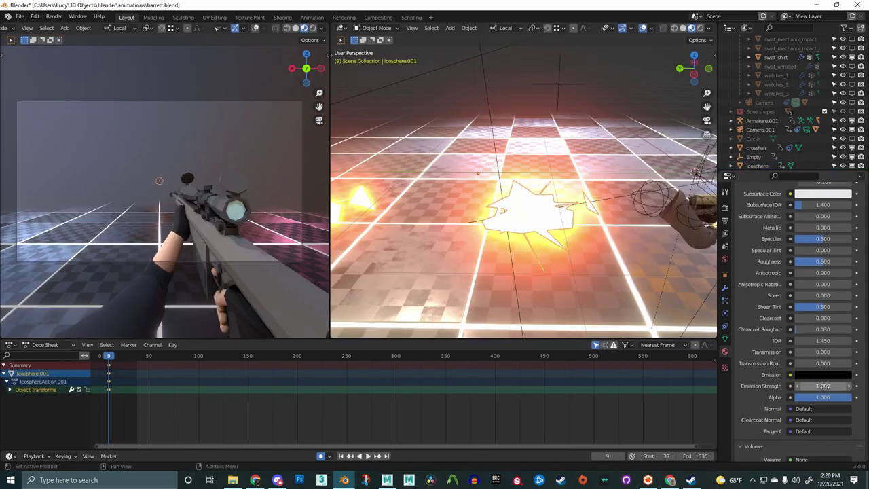
# Assign the gas material to the whole mesh of the duplicated burst
pyautogui.scroll(5, 809, 252)
pyautogui.scroll(3, 744, 214)
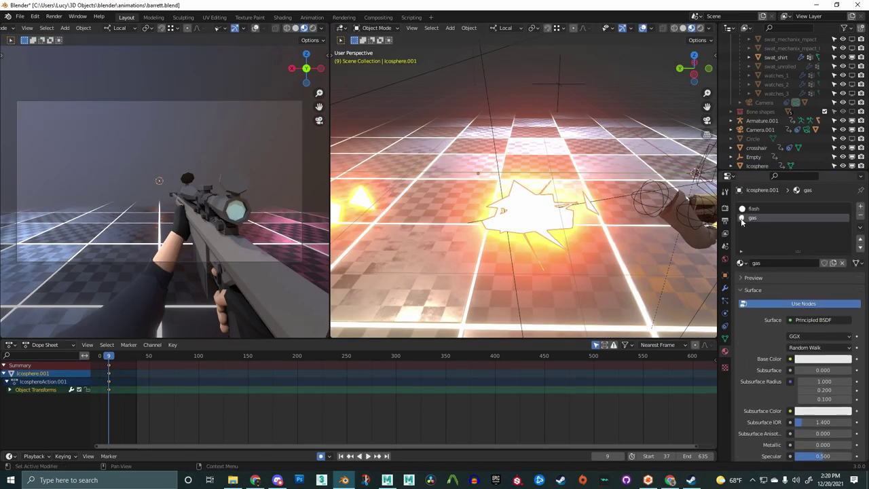
pyautogui.press('Tab')
pyautogui.click(754, 274)
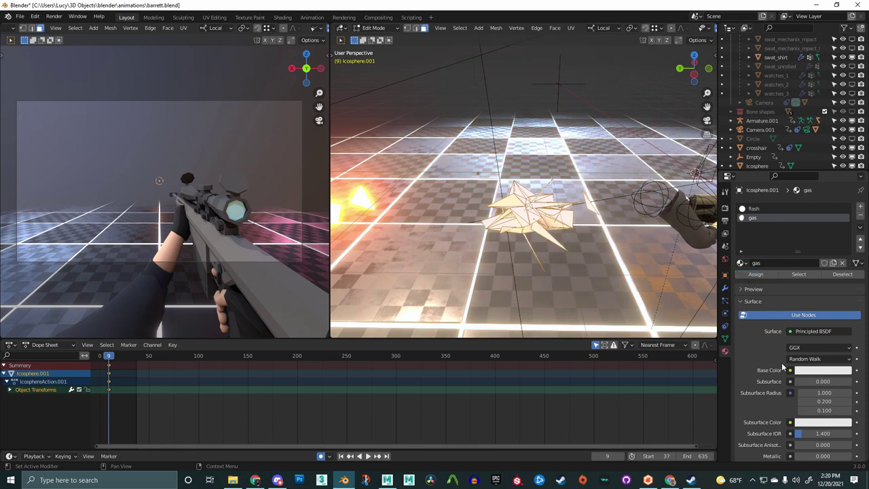
# Make the gas material semi-transparent with alpha 0.591, using Alpha Hashed for both blend mode and shadow mode
pyautogui.scroll(-15, 794, 339)
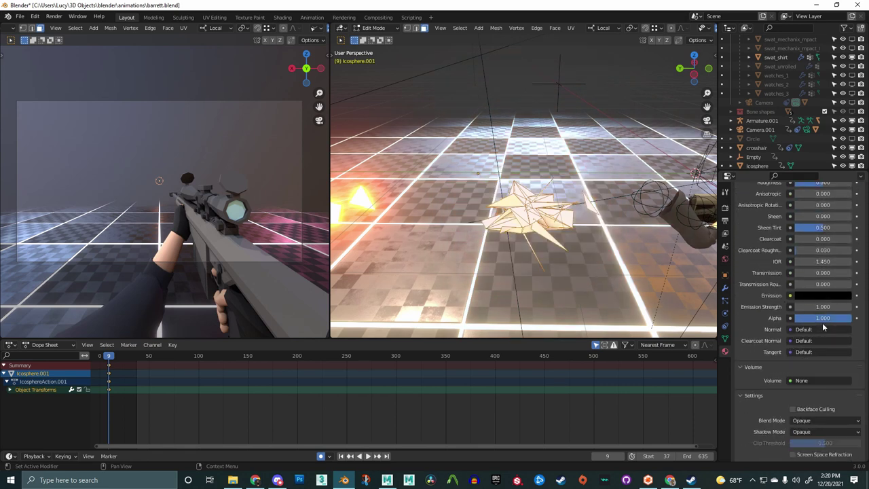
pyautogui.click(846, 421)
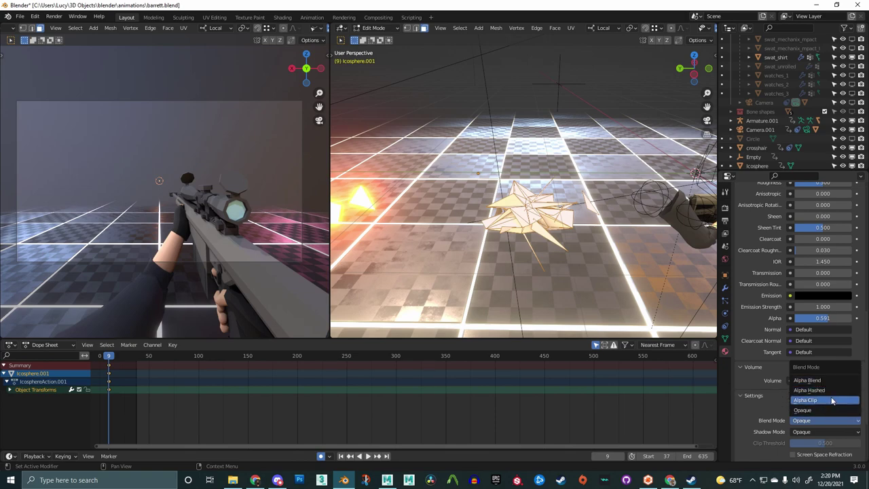
pyautogui.click(830, 390)
pyautogui.moveTo(584, 272); pyautogui.dragTo(681, 323, button='middle')
pyautogui.click(839, 432)
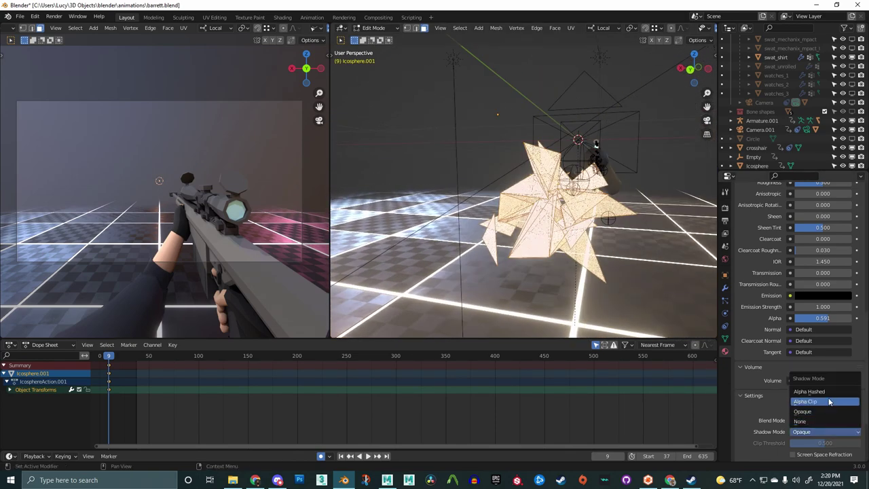
pyautogui.click(828, 392)
# Darken the gas material's base colour and return the mesh to Object Mode
pyautogui.scroll(5, 833, 254)
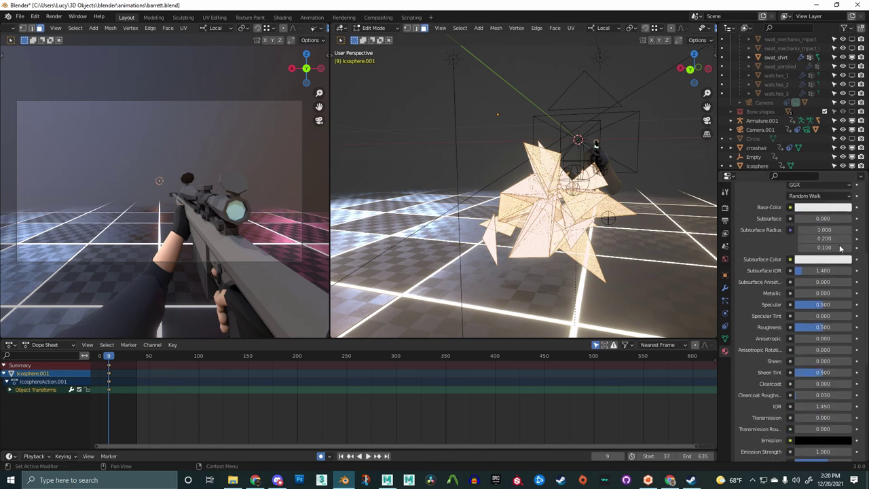
pyautogui.click(825, 211)
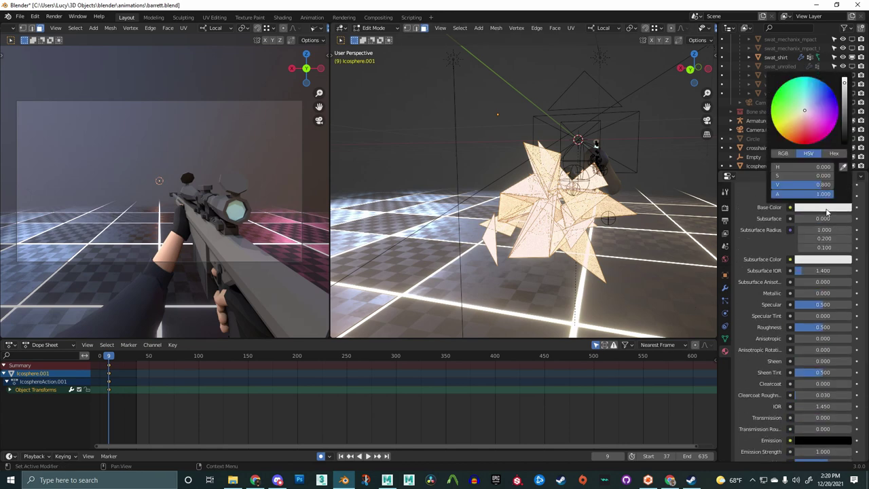
pyautogui.click(846, 129)
pyautogui.moveTo(623, 205); pyautogui.dragTo(770, 246, button='middle')
pyautogui.press('Tab')
pyautogui.scroll(-5, 828, 270)
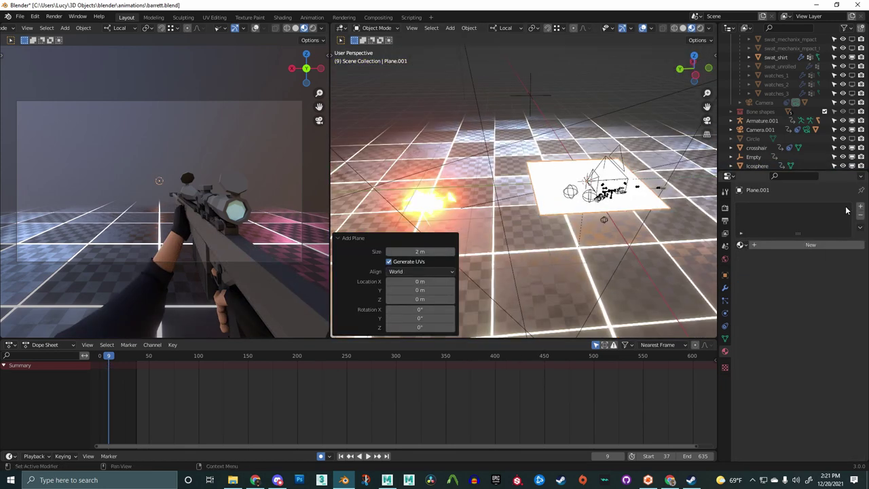
# Give the new plane a material named spark and scale its mesh along X to about 0.19
pyautogui.click(797, 245)
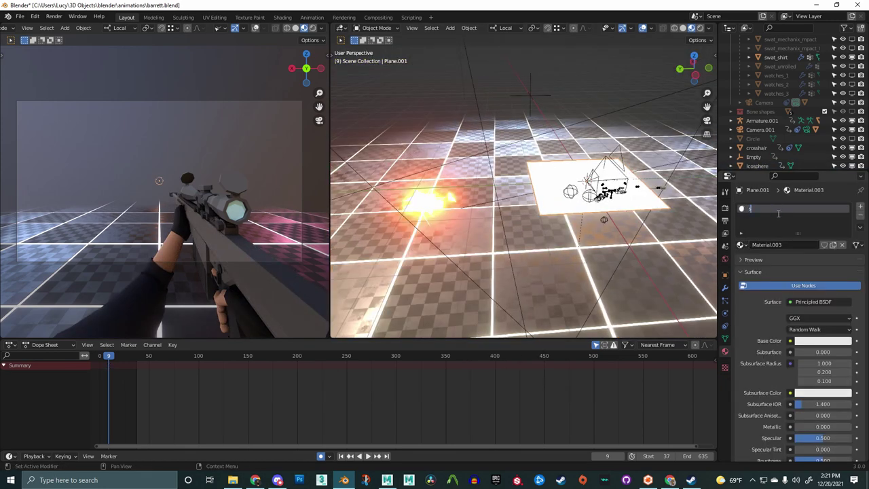
pyautogui.keyDown('alt'); pyautogui.moveTo(556, 185); pyautogui.dragTo(628, 193, button='middle'); pyautogui.keyUp('alt')
pyautogui.press('Tab')
pyautogui.press('s')
pyautogui.press('x')
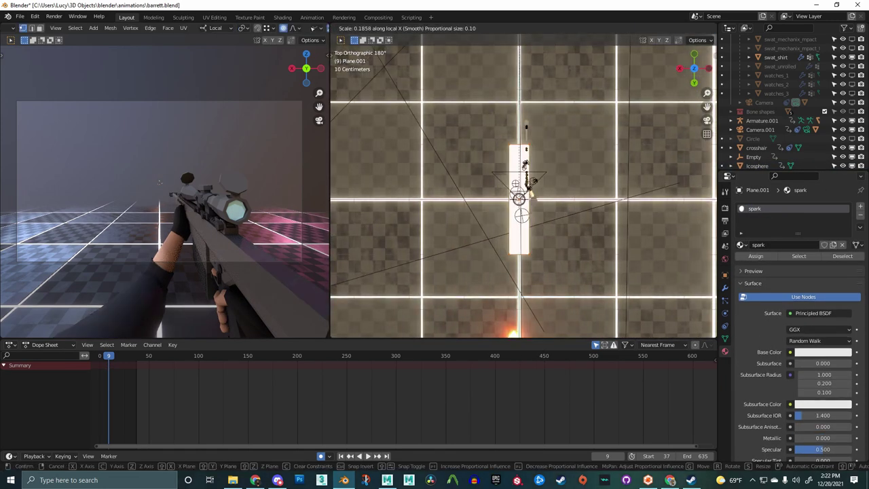
pyautogui.click(539, 192)
# Extrude the narrow strip at its ends and scale them down to form a tapered spark shape
pyautogui.press('g')
pyautogui.click(568, 163)
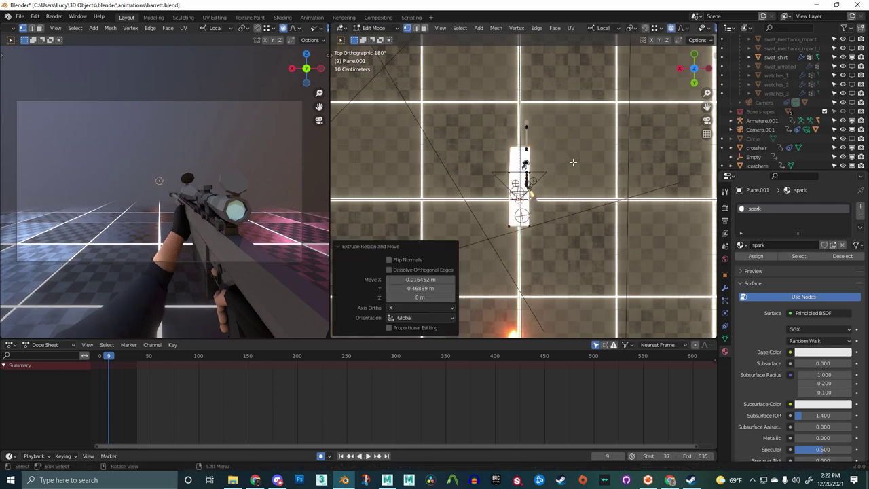
pyautogui.moveTo(498, 216); pyautogui.dragTo(543, 238)
pyautogui.press('e')
pyautogui.click(541, 254)
pyautogui.press('s')
pyautogui.click(528, 244)
pyautogui.moveTo(543, 237); pyautogui.dragTo(611, 217, button='middle')
pyautogui.press('Tab')
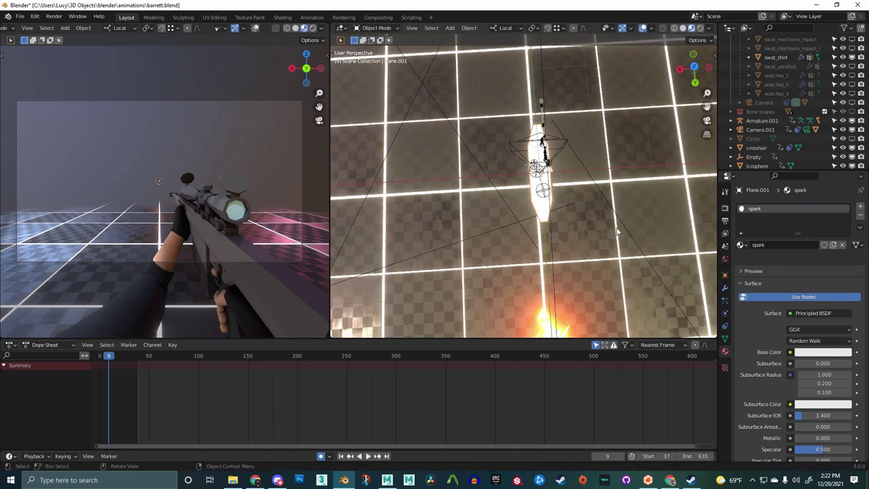
# Give the spark material a strong reddish-orange emission by setting its emission colour and raising its emission strength
pyautogui.scroll(-9, 796, 354)
pyautogui.scroll(-3, 797, 354)
pyautogui.click(815, 357)
pyautogui.moveTo(844, 285); pyautogui.dragTo(844, 238)
pyautogui.click(797, 292)
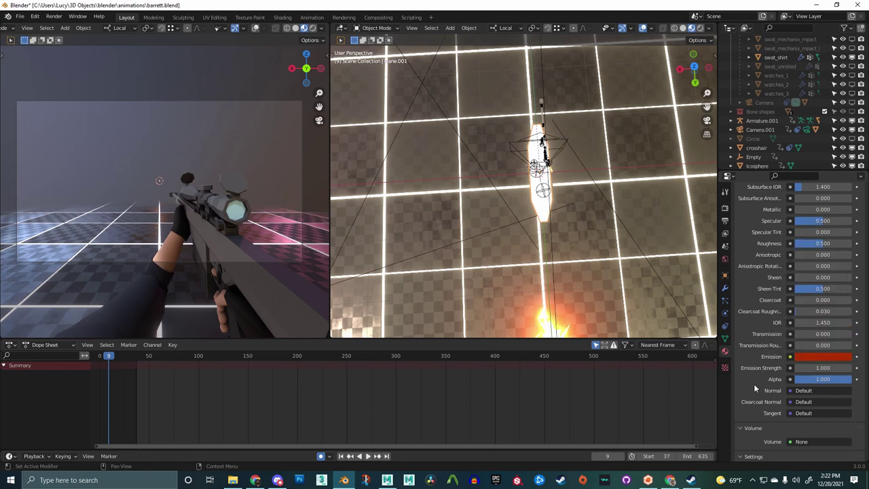
pyautogui.moveTo(829, 373); pyautogui.dragTo(862, 373)
pyautogui.click(823, 357)
pyautogui.click(793, 282)
pyautogui.keyDown('shift'); pyautogui.moveTo(589, 277); pyautogui.dragTo(509, 228, button='middle'); pyautogui.keyUp('shift')
# Set the spark material's base colour to orange
pyautogui.scroll(7, 814, 254)
pyautogui.click(818, 251)
pyautogui.moveTo(800, 167); pyautogui.dragTo(793, 176)
pyautogui.scroll(-2, 598, 193)
pyautogui.moveTo(564, 193); pyautogui.dragTo(583, 194, button='middle')
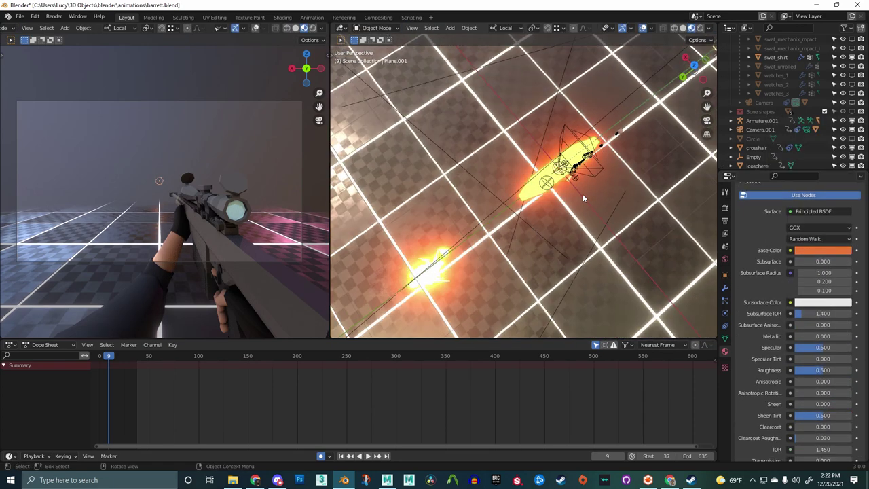
# Scale the spark down and move it 1.308 m along Y
pyautogui.click(519, 191)
pyautogui.moveTo(516, 192); pyautogui.dragTo(568, 228, button='middle')
pyautogui.click(525, 193)
pyautogui.press('s')
pyautogui.click(529, 182)
pyautogui.press('ctrl+KP_3')
pyautogui.press('g')
pyautogui.press('y')
pyautogui.click(568, 215)
# Rename the glowing plane object as spark and set up a collection named particle shit
pyautogui.scroll(6, 584, 216)
pyautogui.scroll(-4, 569, 229)
pyautogui.scroll(-6, 763, 99)
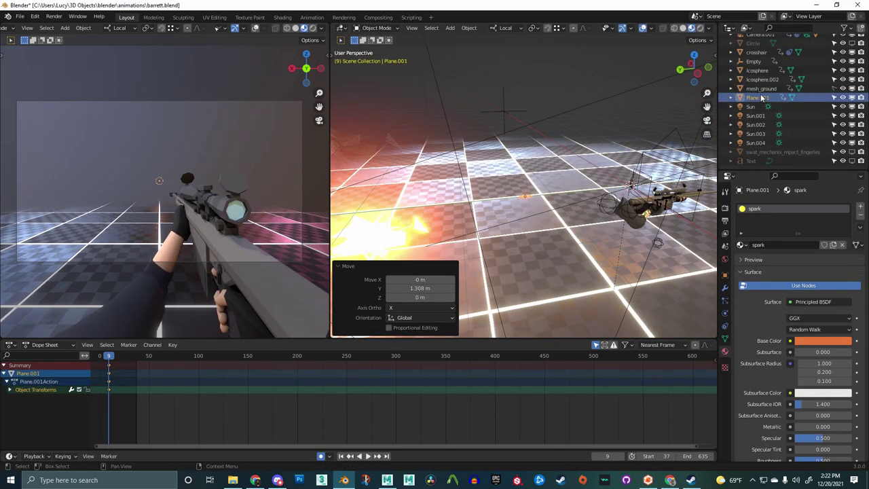
pyautogui.doubleClick(764, 100)
pyautogui.write('spark')
pyautogui.scroll(3, 781, 102)
pyautogui.click(774, 97)
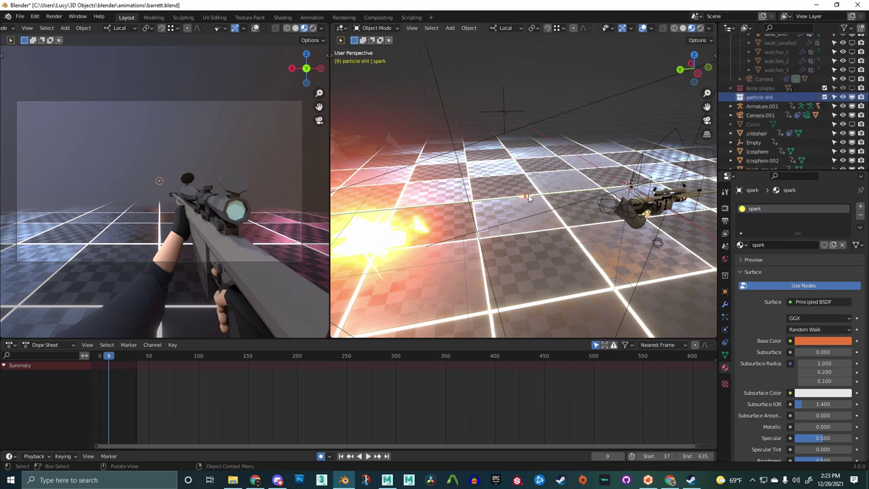
# Move the spark object into the new particle collection
pyautogui.scroll(-1, 757, 146)
pyautogui.moveTo(755, 161); pyautogui.dragTo(771, 79)
pyautogui.click(800, 144)
# Rename the flash icosphere as muzzleflash and move it into the particle collection
pyautogui.click(757, 134)
pyautogui.click(759, 143)
pyautogui.doubleClick(760, 144)
pyautogui.scroll(-5, 760, 143)
pyautogui.write('muzzleflash')
pyautogui.press('Return')
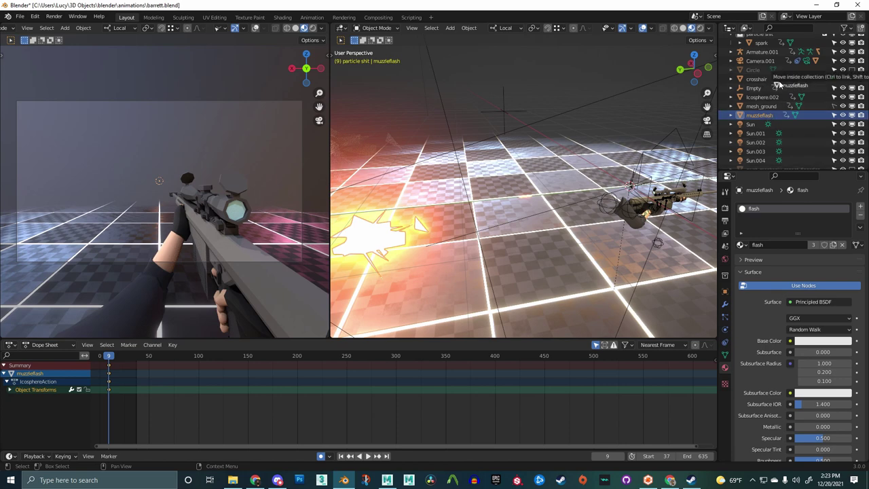
pyautogui.scroll(2, 782, 69)
pyautogui.moveTo(782, 70); pyautogui.dragTo(754, 79)
# Rename the remaining burst object as gas within the particle collection
pyautogui.doubleClick(763, 143)
pyautogui.write('gas')
pyautogui.scroll(3, 755, 78)
pyautogui.moveTo(558, 199); pyautogui.dragTo(573, 192, button='middle')
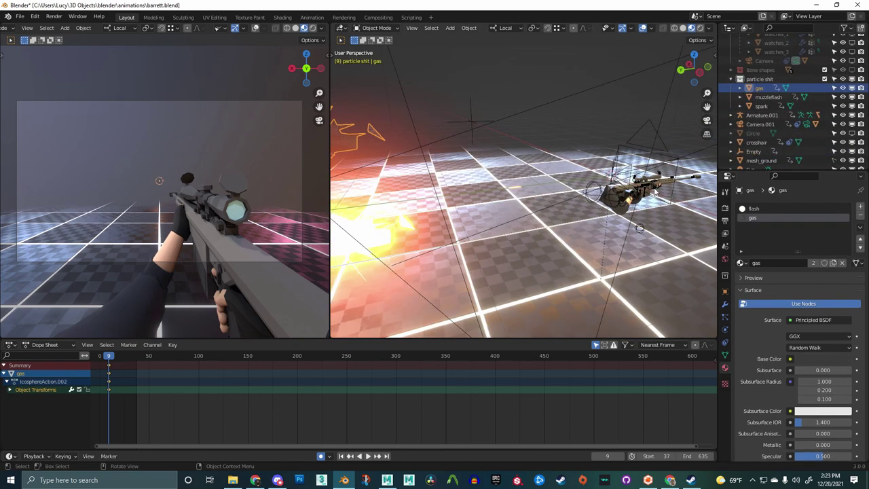
# Duplicate the rifle's linked cartridge mesh and separate the copy into its own object
pyautogui.keyDown('shift'); pyautogui.moveTo(654, 192); pyautogui.dragTo(571, 191, button='middle'); pyautogui.keyUp('shift')
pyautogui.click(561, 185)
pyautogui.click(574, 179)
pyautogui.press('Tab')
pyautogui.press('ctrl+KP_3')
pyautogui.press('l')
pyautogui.hotkey('shift', 'd')
pyautogui.click(471, 148)
pyautogui.rightClick(454, 181)
pyautogui.click(417, 294)
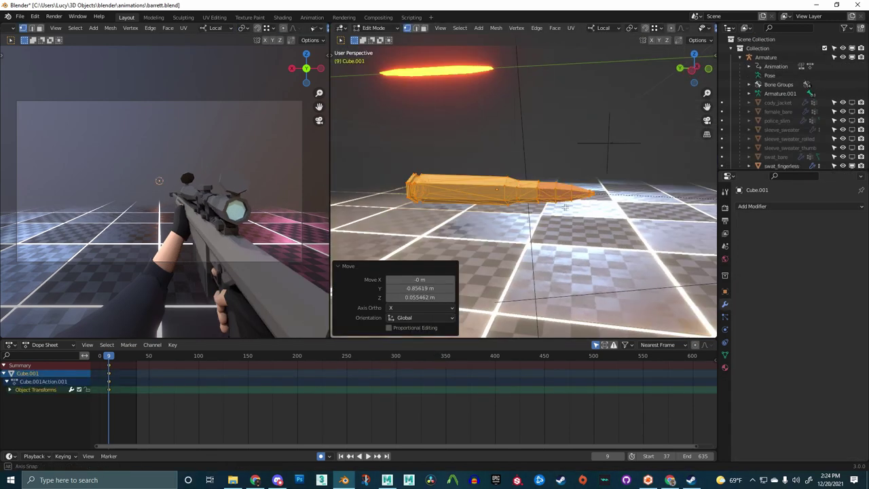
# Delete the pointed bullet tip from the separated cartridge mesh
pyautogui.moveTo(620, 166); pyautogui.dragTo(541, 237)
pyautogui.scroll(2, 611, 221)
pyautogui.press('g')
pyautogui.press('y')
pyautogui.press('x')
pyautogui.click(560, 212)
pyautogui.moveTo(560, 212); pyautogui.dragTo(621, 204, button='middle')
pyautogui.scroll(-3, 557, 213)
pyautogui.press('Tab')
pyautogui.scroll(3, 533, 205)
pyautogui.press('Tab')
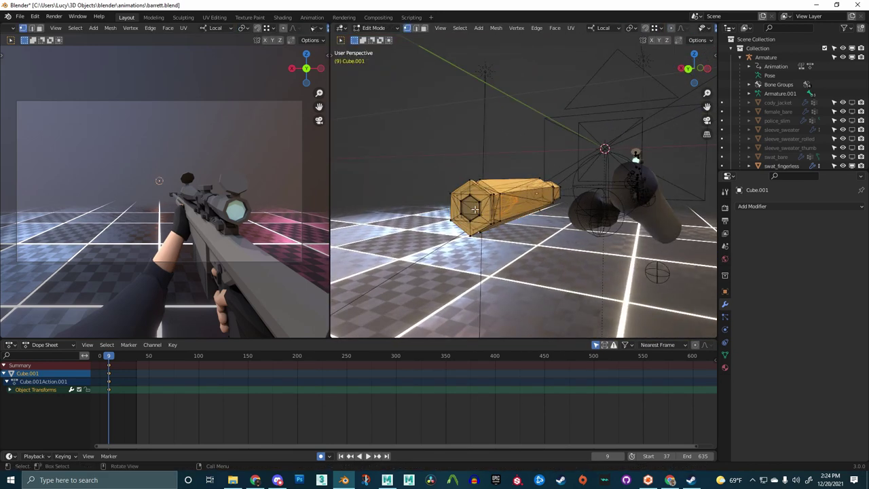
# Inset the selected face at the cartridge's hexagonal end with a thickness of about 0.24 m
pyautogui.scroll(2, 485, 207)
pyautogui.moveTo(484, 207)
pyautogui.mouseDown(button='middle')
pyautogui.moveTo(519, 207)
pyautogui.moveTo(478, 214)
pyautogui.mouseUp(button='middle')
pyautogui.hotkey('alt', 'a')
pyautogui.keyDown('ctrl'); pyautogui.click(440, 198); pyautogui.keyUp('ctrl')
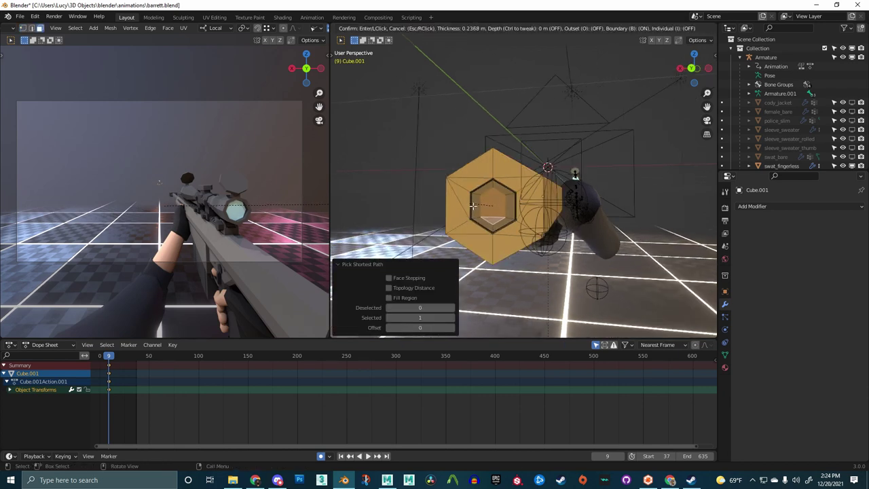
pyautogui.click(473, 205)
pyautogui.moveTo(473, 205); pyautogui.dragTo(544, 189, button='middle')
pyautogui.press('Tab')
# Rename the cartridge object as casing within the particle collection
pyautogui.scroll(-5, 545, 200)
pyautogui.scroll(-6, 485, 208)
pyautogui.scroll(-10, 788, 113)
pyautogui.scroll(10, 782, 114)
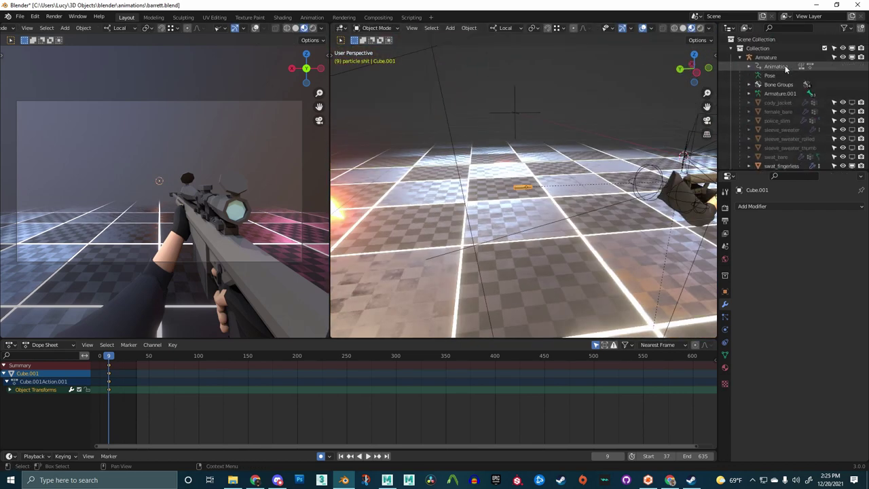
pyautogui.scroll(-10, 760, 89)
# Add a 2 m plane at the world origin in the particle collection
pyautogui.click(686, 140)
pyautogui.moveTo(685, 140); pyautogui.dragTo(664, 140, button='middle')
pyautogui.click(512, 215)
pyautogui.hotkey('shift', 'a')
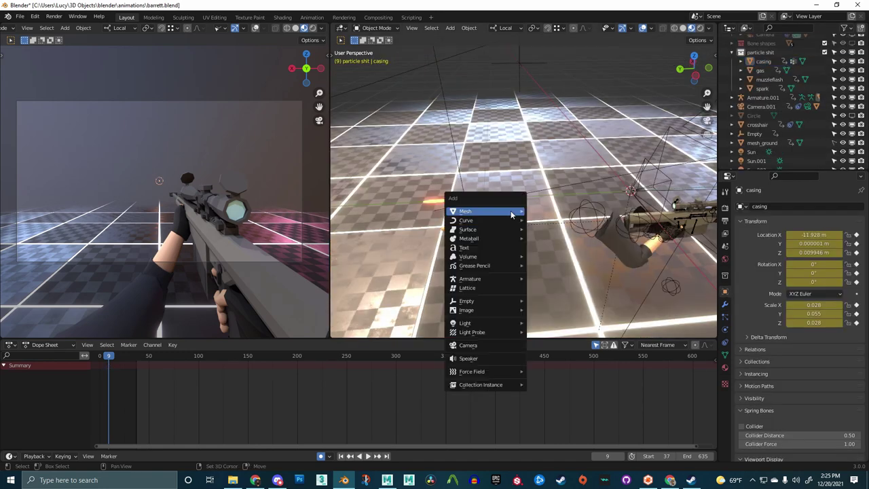
pyautogui.moveTo(514, 213)
pyautogui.click(557, 213)
pyautogui.scroll(-3, 559, 224)
pyautogui.moveTo(561, 235); pyautogui.dragTo(606, 297, button='middle')
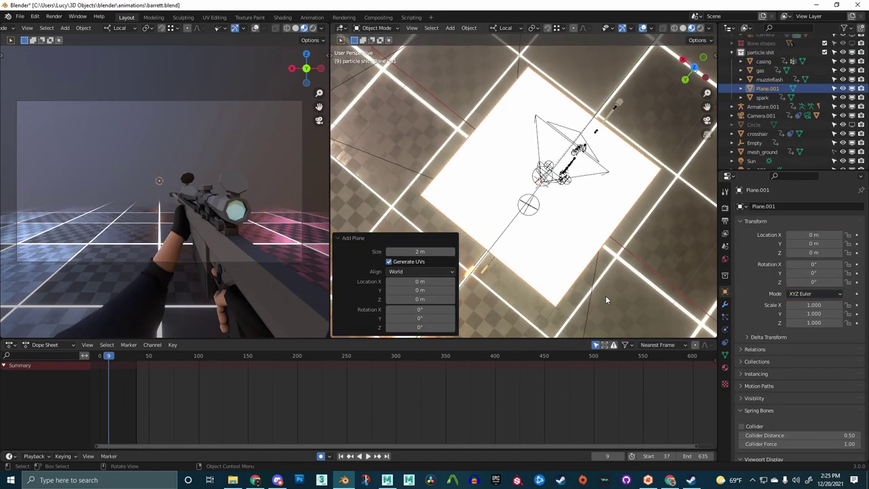
# Scale the new plane down to 0.071 and move it along Y to about 0.63 m
pyautogui.press('s')
pyautogui.click(542, 184)
pyautogui.press('g')
pyautogui.press('x')
pyautogui.press('y')
pyautogui.click(511, 247)
pyautogui.keyDown('shift'); pyautogui.moveTo(511, 246); pyautogui.dragTo(535, 224, button='middle'); pyautogui.keyUp('shift')
pyautogui.press('s')
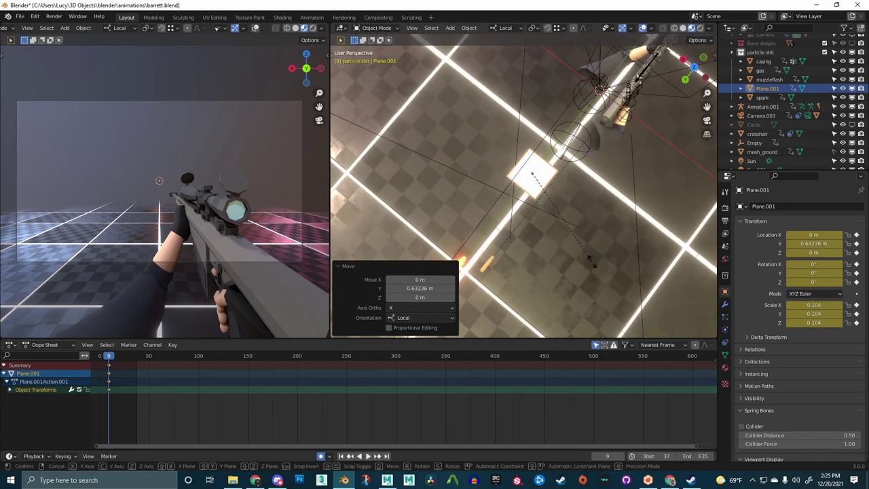
pyautogui.click(535, 175)
# Delete only the plane's face, keeping its edges, and rename the object as ejection particles
pyautogui.press('Tab')
pyautogui.scroll(5, 531, 176)
pyautogui.rightClick(523, 215)
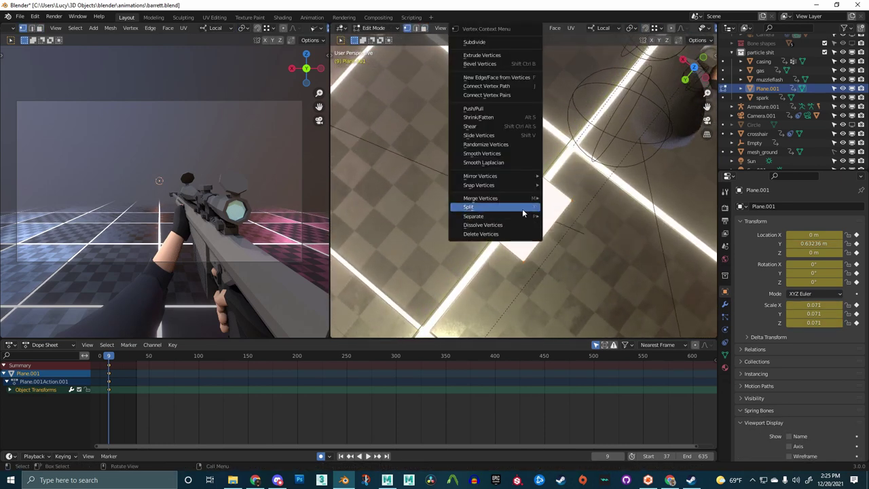
pyautogui.press('x')
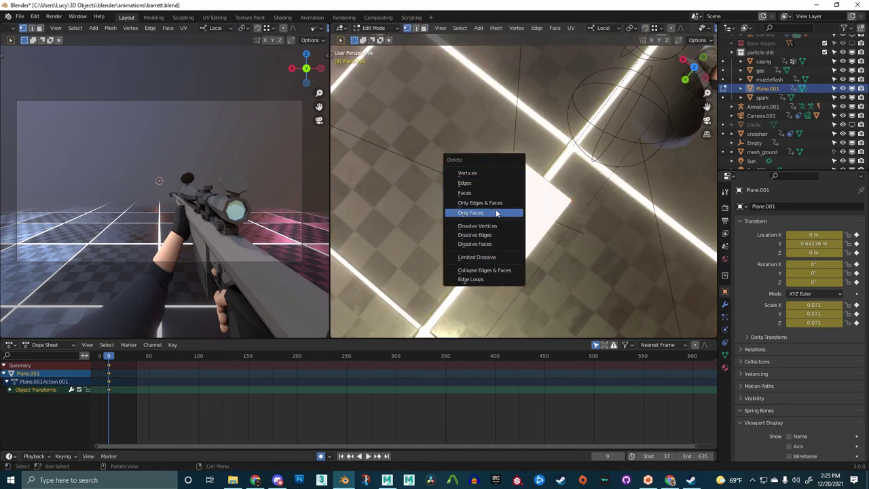
pyautogui.click(496, 213)
pyautogui.moveTo(497, 213); pyautogui.dragTo(475, 182, button='middle')
pyautogui.press('Tab')
pyautogui.doubleClick(773, 91)
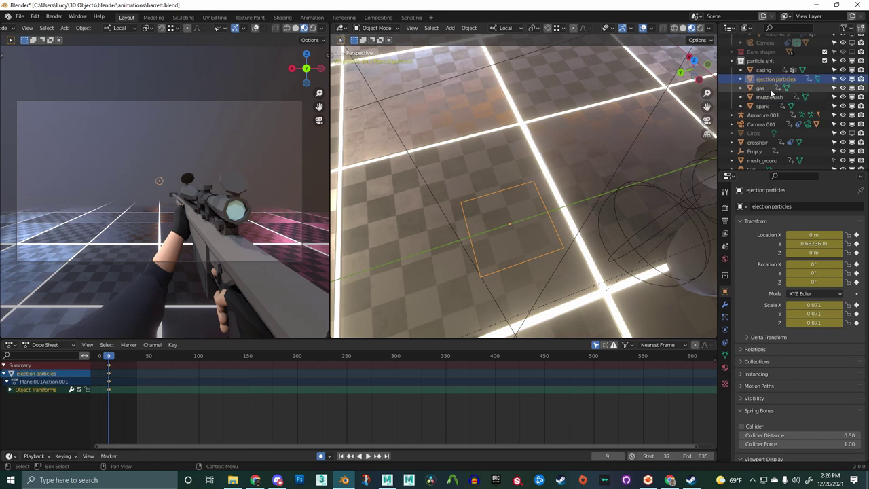
# Duplicate the ejection particles frame about 0.19 m along Y and rename the copy as muzzle particles
pyautogui.scroll(-2, 539, 189)
pyautogui.hotkey('shift', 'd')
pyautogui.press('y')
pyautogui.click(482, 170)
pyautogui.keyDown('shift'); pyautogui.moveTo(482, 170); pyautogui.dragTo(583, 144, button='middle'); pyautogui.keyUp('shift')
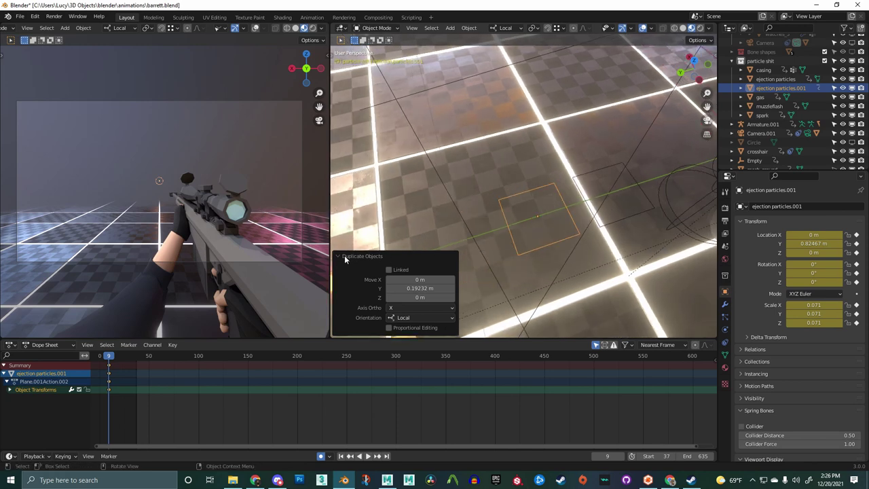
pyautogui.doubleClick(778, 95)
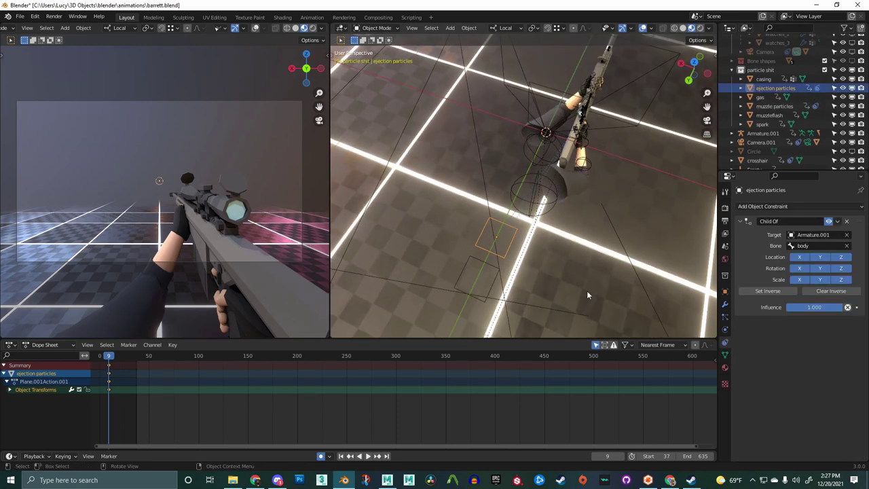
# Scale the ejection particles frame by about 0.24 and place it at the rifle's ejection port
pyautogui.press('s')
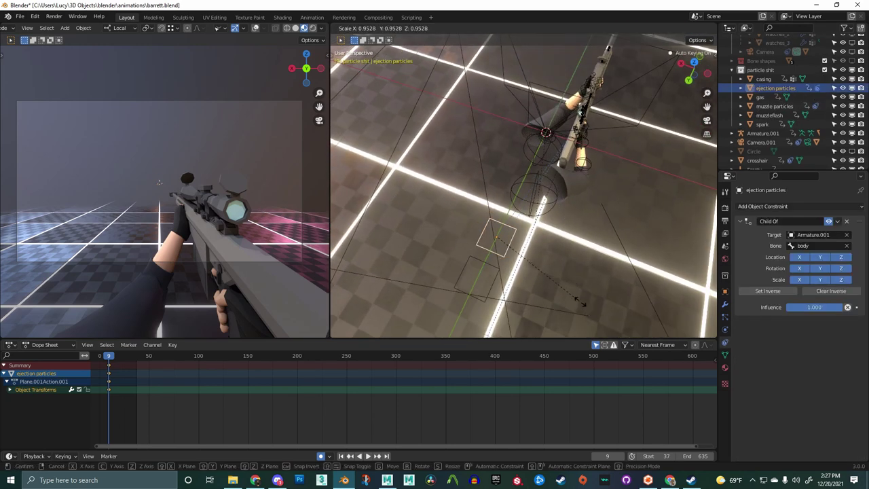
pyautogui.click(515, 261)
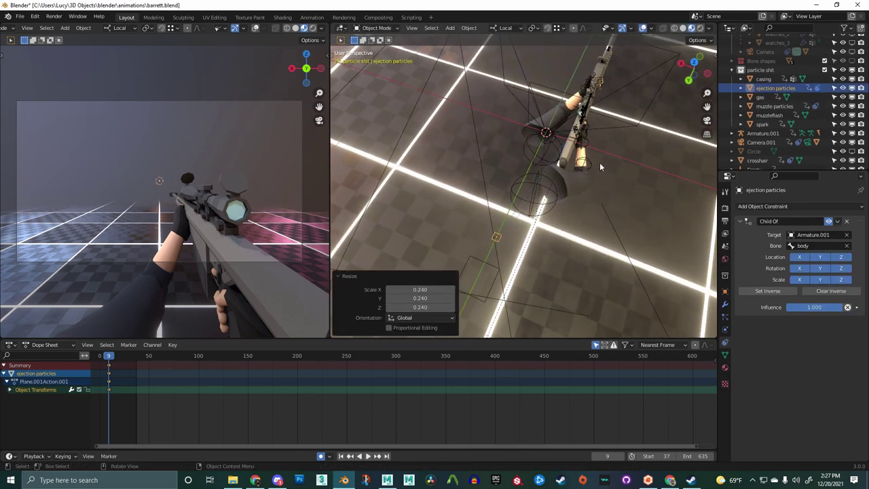
pyautogui.keyDown('alt'); pyautogui.moveTo(607, 171); pyautogui.dragTo(464, 184, button='middle'); pyautogui.keyUp('alt')
pyautogui.press('g')
pyautogui.click(691, 213)
pyautogui.scroll(4, 524, 204)
pyautogui.keyDown('shift'); pyautogui.moveTo(524, 203); pyautogui.dragTo(467, 190, button='middle'); pyautogui.keyUp('shift')
pyautogui.press('g')
pyautogui.click(645, 195)
pyautogui.press('g')
pyautogui.click(462, 187)
# Move the muzzle particles frame along its Y axis to just beyond the end of the rifle barrel
pyautogui.scroll(-4, 455, 183)
pyautogui.keyDown('shift'); pyautogui.moveTo(387, 174); pyautogui.dragTo(339, 199, button='middle'); pyautogui.keyUp('shift')
pyautogui.click(429, 173)
pyautogui.press('g')
pyautogui.press('y')
pyautogui.click(367, 175)
pyautogui.press('g')
pyautogui.press('y')
pyautogui.click(532, 177)
# Rotate the muzzle particles frame upright so it stands perpendicular to the barrel
pyautogui.press('r')
pyautogui.click(533, 262)
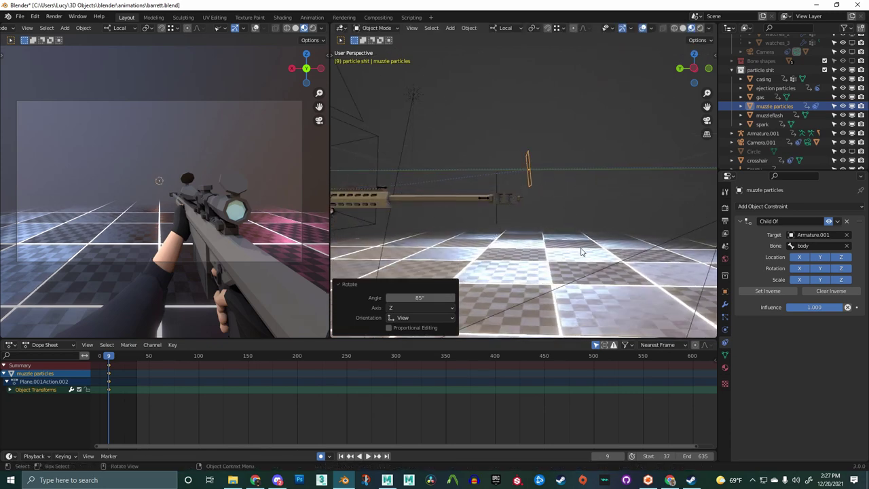
pyautogui.press('r')
pyautogui.click(571, 255)
pyautogui.keyDown('alt'); pyautogui.moveTo(524, 188); pyautogui.dragTo(534, 129, button='middle'); pyautogui.keyUp('alt')
pyautogui.press('r')
pyautogui.click(541, 126)
# Lower the muzzle particles frame in the side view to line up with the barrel in front of the muzzle
pyautogui.moveTo(631, 211); pyautogui.dragTo(565, 182, button='middle')
pyautogui.press('g')
pyautogui.press('ctrl+KP_3')
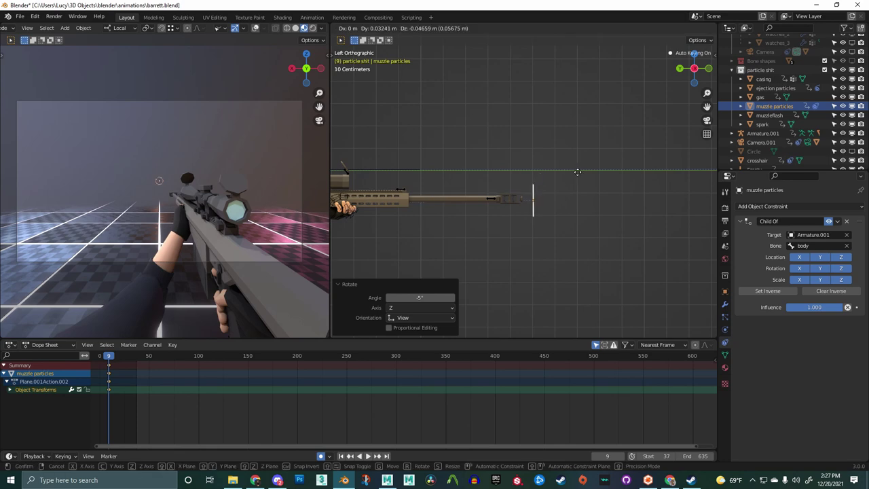
pyautogui.click(577, 170)
# Set the playback range to frames 353 to 483 and play the firing animation
pyautogui.moveTo(489, 160); pyautogui.dragTo(518, 263, button='middle')
pyautogui.scroll(-5, 484, 303)
pyautogui.scroll(-6, 403, 370)
pyautogui.moveTo(399, 356); pyautogui.dragTo(436, 367)
pyautogui.moveTo(658, 456); pyautogui.dragTo(794, 456)
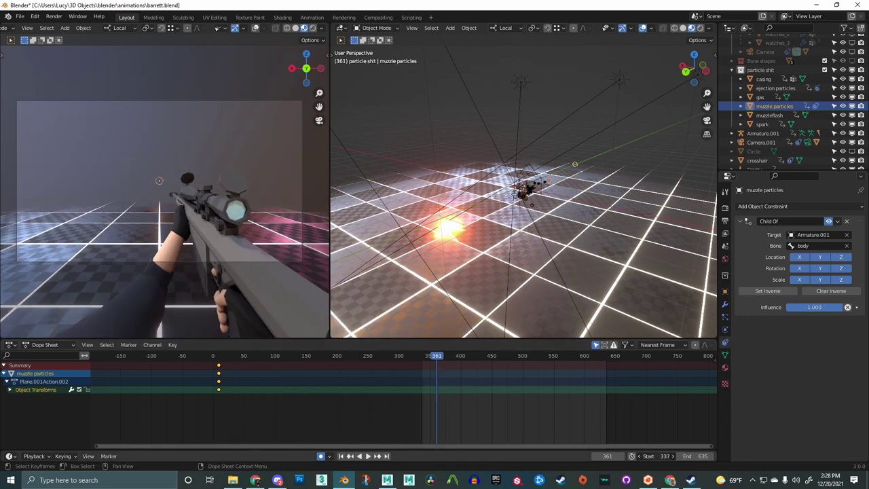
pyautogui.moveTo(698, 456); pyautogui.dragTo(630, 456)
pyautogui.press('space')
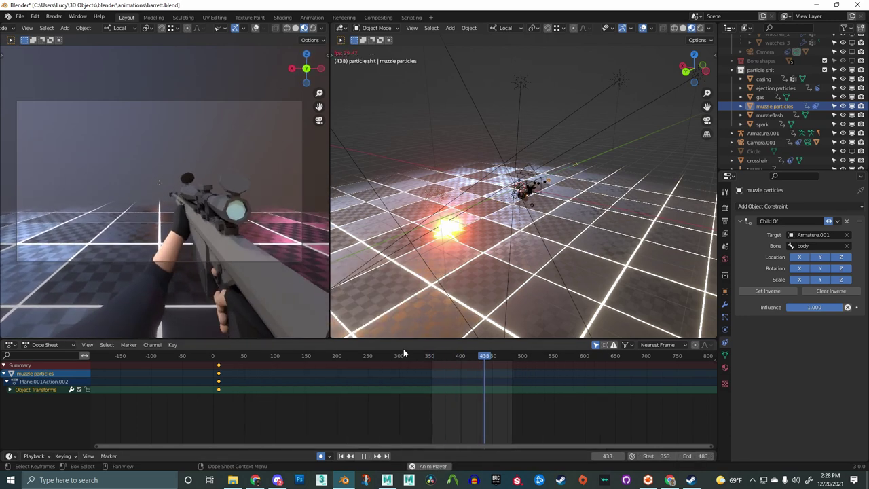
pyautogui.press('space')
# Try rotating the muzzle particles frame in the front view at frame 372, and undo it
pyautogui.scroll(4, 519, 251)
pyautogui.moveTo(523, 243); pyautogui.dragTo(494, 238, button='middle')
pyautogui.scroll(3, 499, 237)
pyautogui.press('ctrl+KP_1')
pyautogui.press('KP_1')
pyautogui.scroll(8, 498, 224)
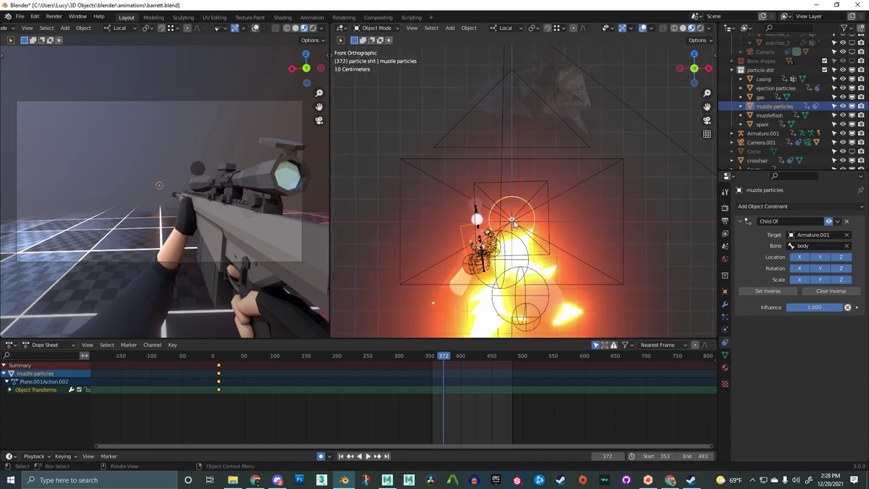
pyautogui.press('r')
pyautogui.click(596, 224)
pyautogui.moveTo(447, 357)
pyautogui.mouseDown()
pyautogui.moveTo(427, 360)
pyautogui.moveTo(439, 370)
pyautogui.mouseUp()
pyautogui.hotkey('ctrl', 'z')
pyautogui.hotkey('ctrl', 'z')
# Add a particle system named casing with a particle number of 1 to the ejection particles object
pyautogui.scroll(-6, 486, 227)
pyautogui.moveTo(485, 226); pyautogui.dragTo(530, 235, button='middle')
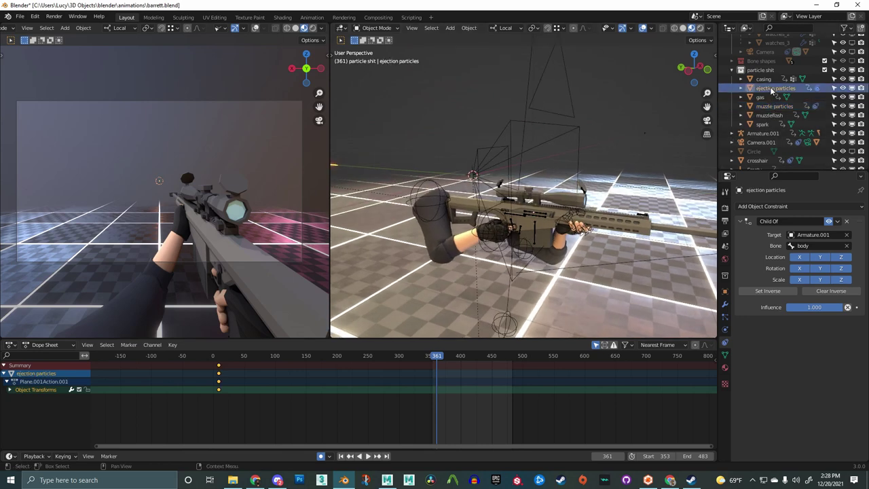
pyautogui.moveTo(533, 224); pyautogui.dragTo(563, 202, button='middle')
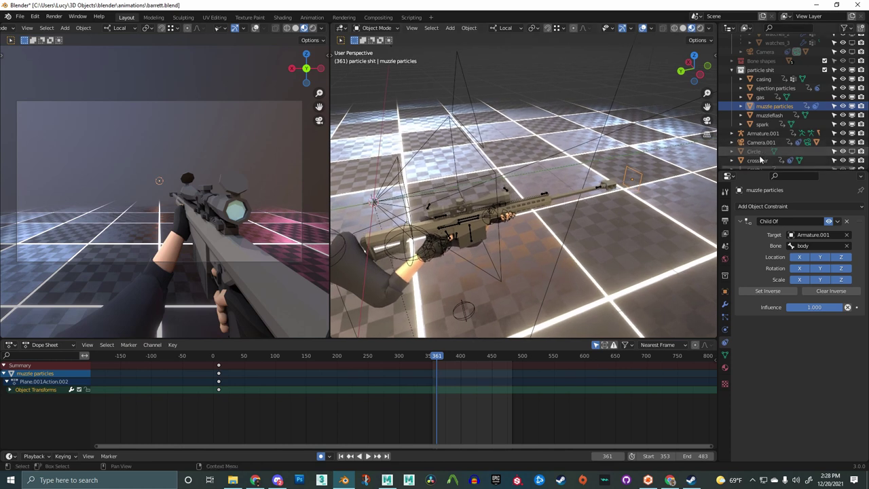
pyautogui.click(767, 116)
pyautogui.click(771, 107)
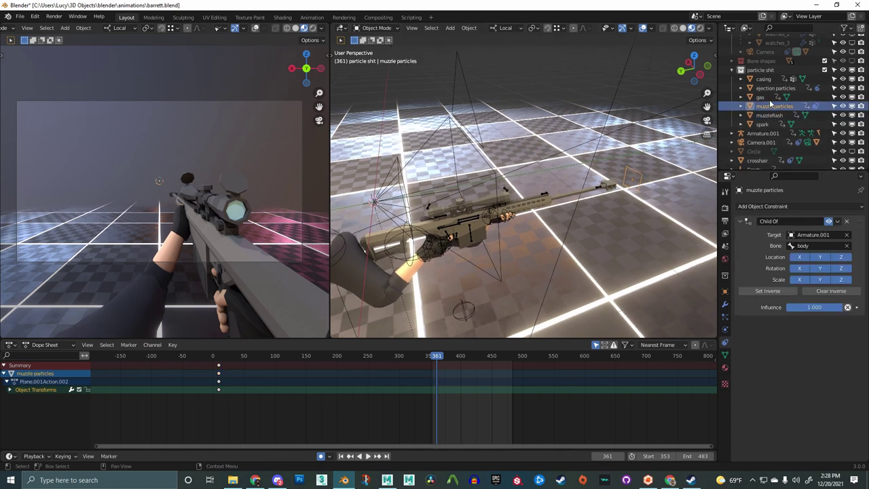
pyautogui.click(774, 89)
pyautogui.click(724, 317)
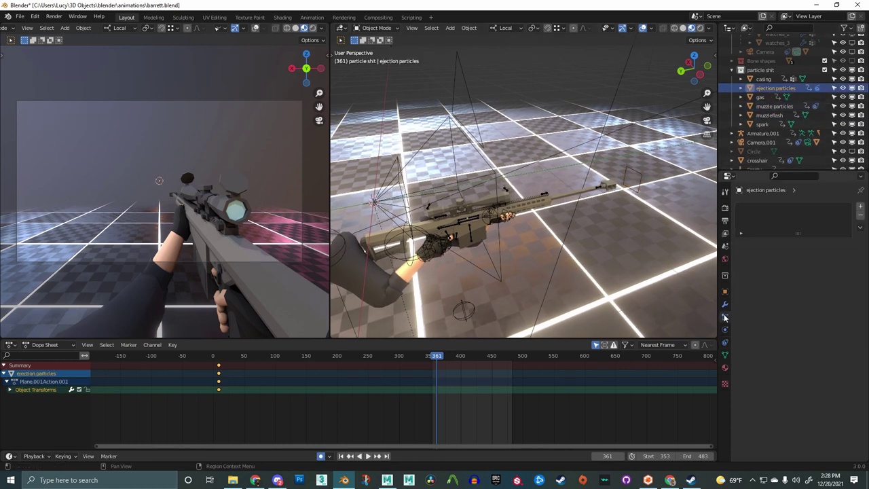
pyautogui.click(860, 208)
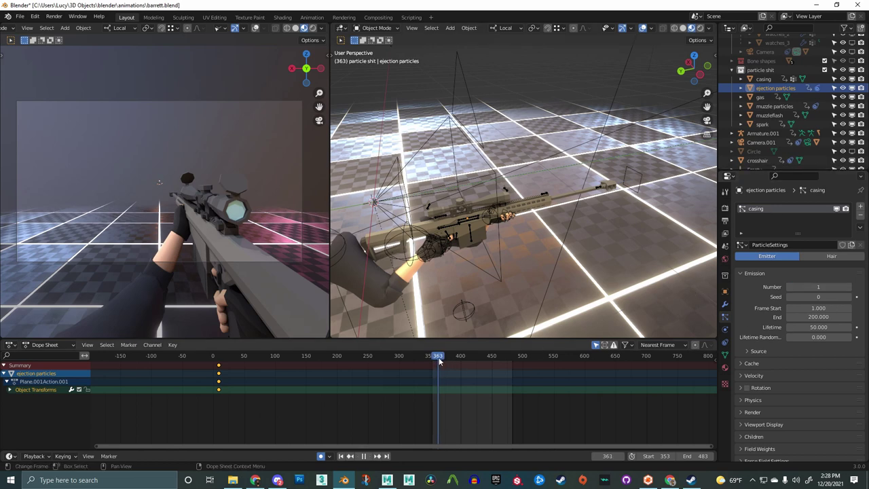
# Set the casing emission's start and end to frame 368, where the casing should eject, and play the shot
pyautogui.moveTo(439, 361); pyautogui.dragTo(441, 361)
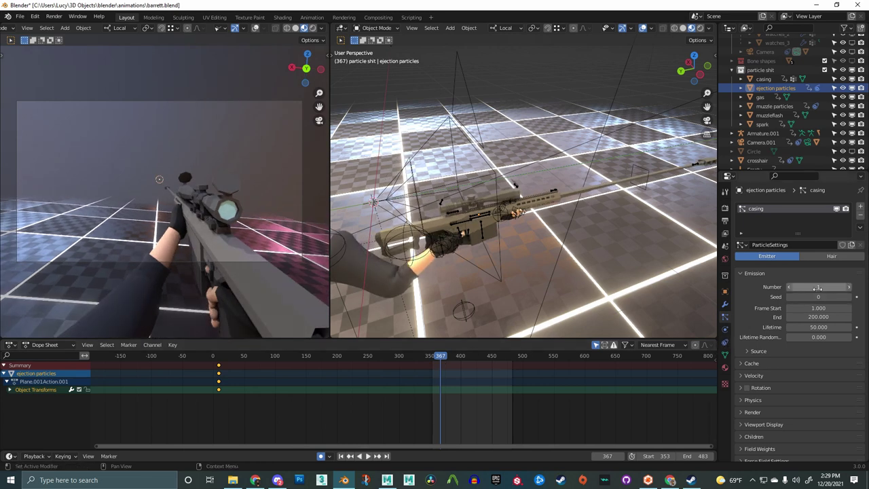
pyautogui.press('Right')
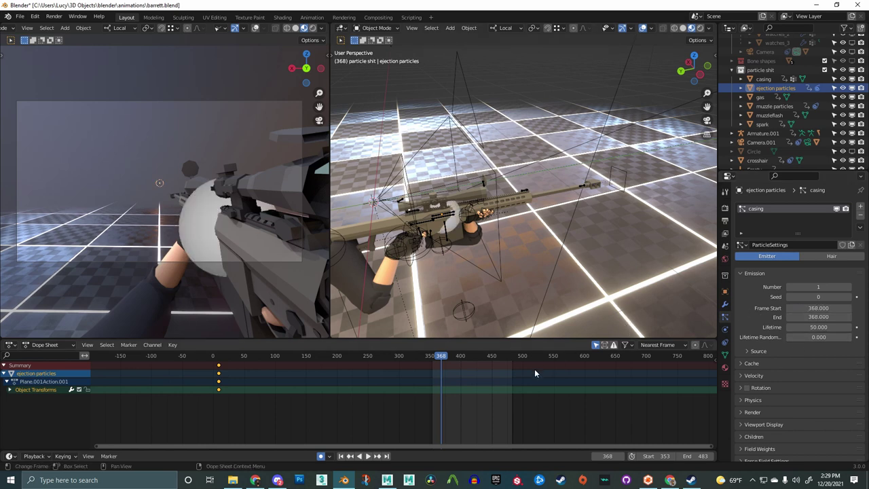
pyautogui.moveTo(479, 255); pyautogui.dragTo(474, 304, button='middle')
pyautogui.moveTo(441, 355); pyautogui.dragTo(428, 354)
pyautogui.press('space')
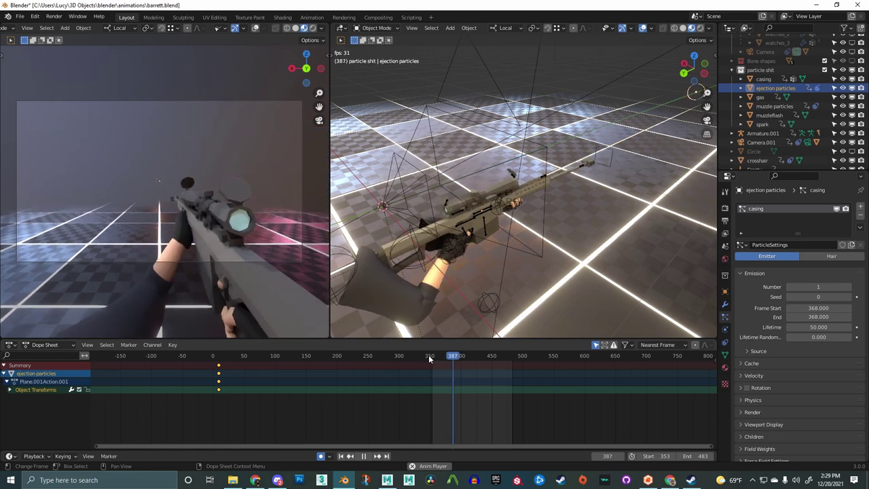
pyautogui.click(428, 355)
pyautogui.press('space')
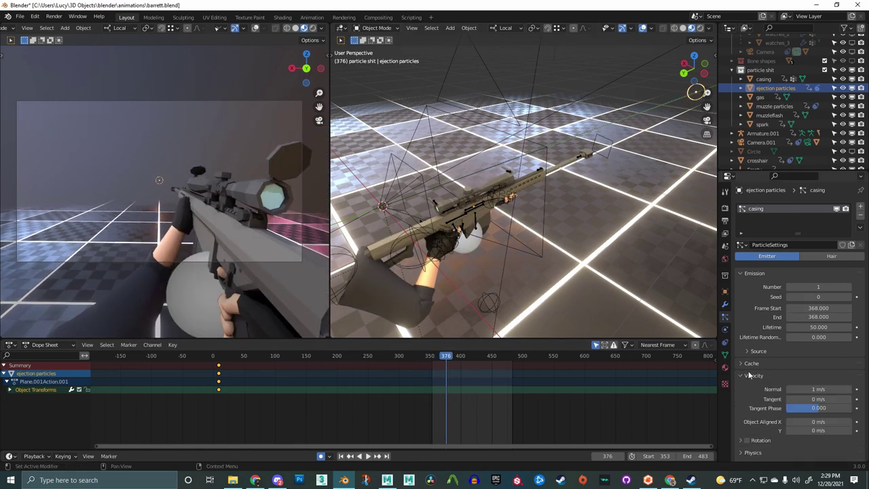
# Set the casing particle's normal velocity to 3.19 m/s and end the playback range at frame 388
pyautogui.scroll(-5, 750, 372)
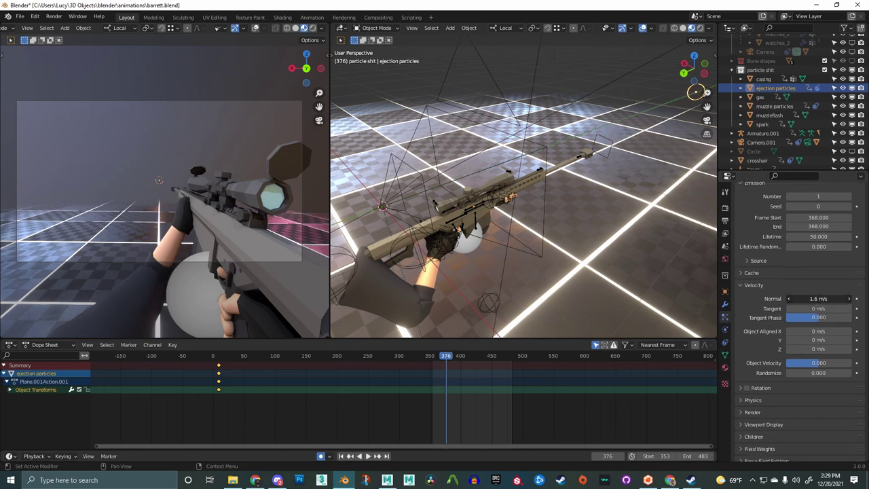
pyautogui.click(434, 358)
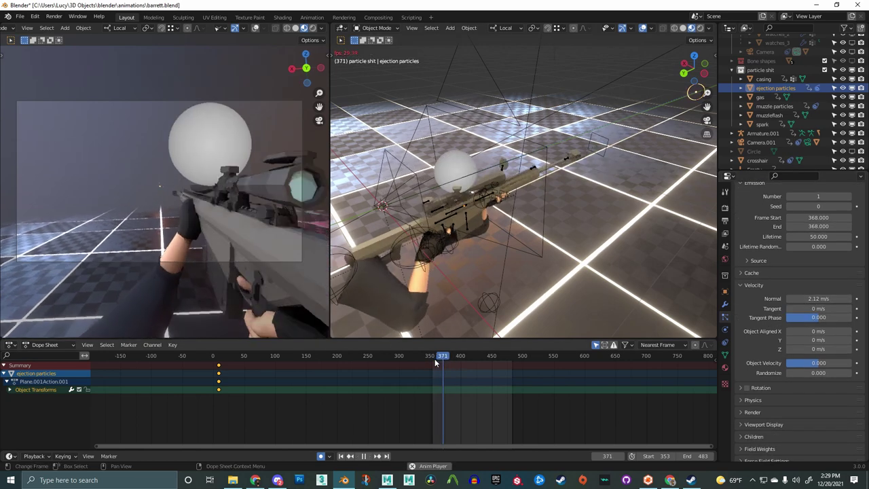
pyautogui.click(435, 359)
pyautogui.press('space')
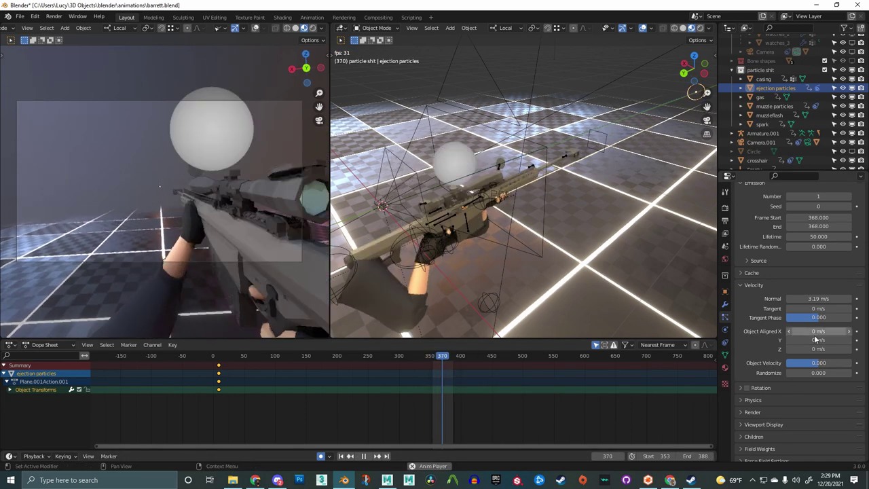
# Set the casing particle's object-aligned velocity to -2.29 m/s on X and -1.96 m/s on Y
pyautogui.moveTo(817, 331); pyautogui.dragTo(718, 315)
pyautogui.moveTo(417, 215); pyautogui.dragTo(509, 225, button='middle')
pyautogui.moveTo(818, 331)
pyautogui.mouseDown()
pyautogui.moveTo(808, 330)
pyautogui.moveTo(825, 339)
pyautogui.moveTo(809, 340)
pyautogui.mouseUp()
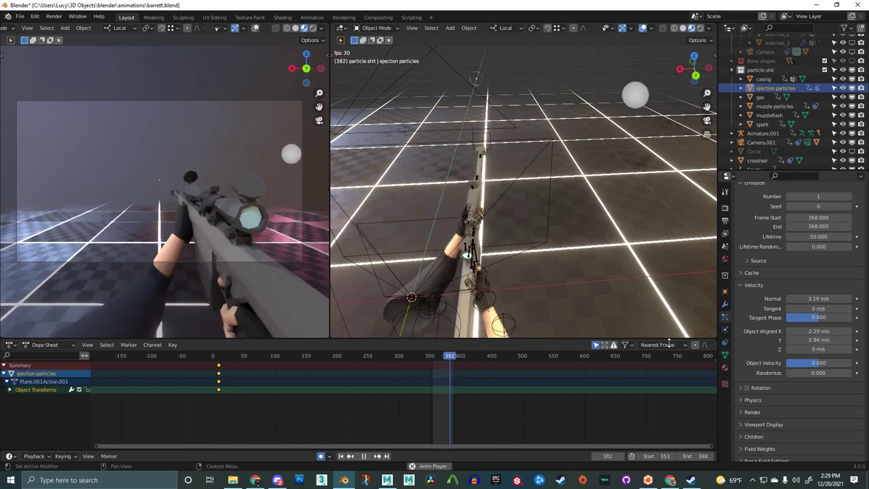
# Save the file and render the casing particles as Object, with the casing mesh as the instance object
pyautogui.scroll(-3, 746, 355)
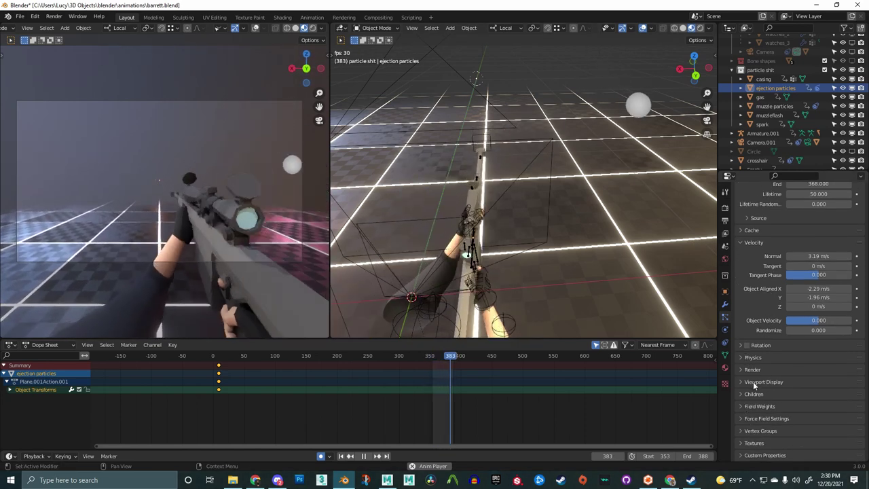
pyautogui.click(752, 381)
pyautogui.click(752, 382)
pyautogui.click(758, 369)
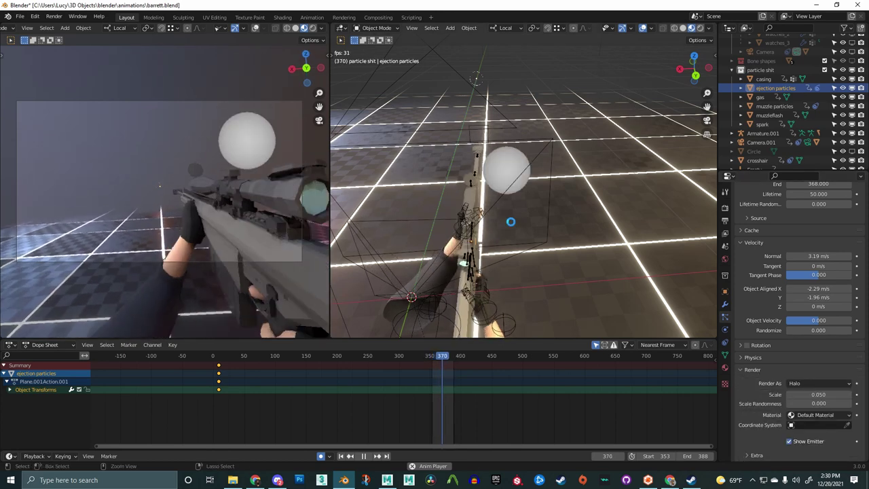
pyautogui.hotkey('ctrl', 's')
pyautogui.scroll(-2, 811, 350)
pyautogui.click(817, 328)
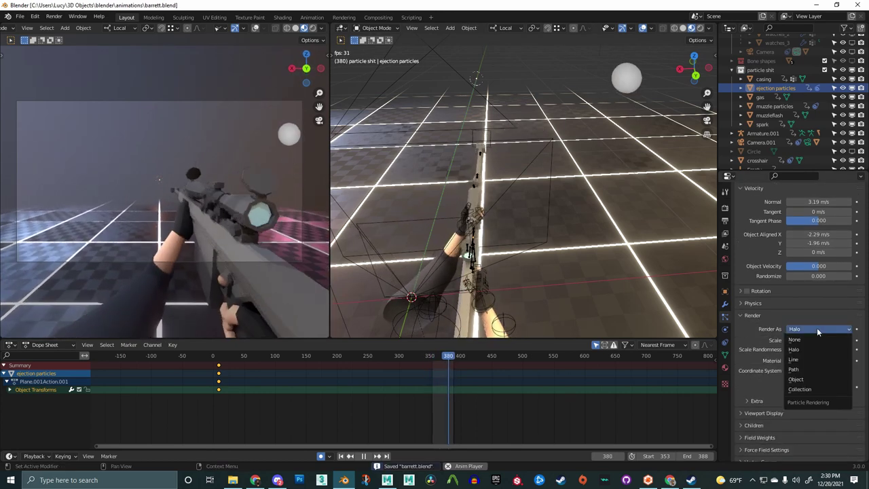
pyautogui.click(815, 378)
pyautogui.scroll(-1, 812, 376)
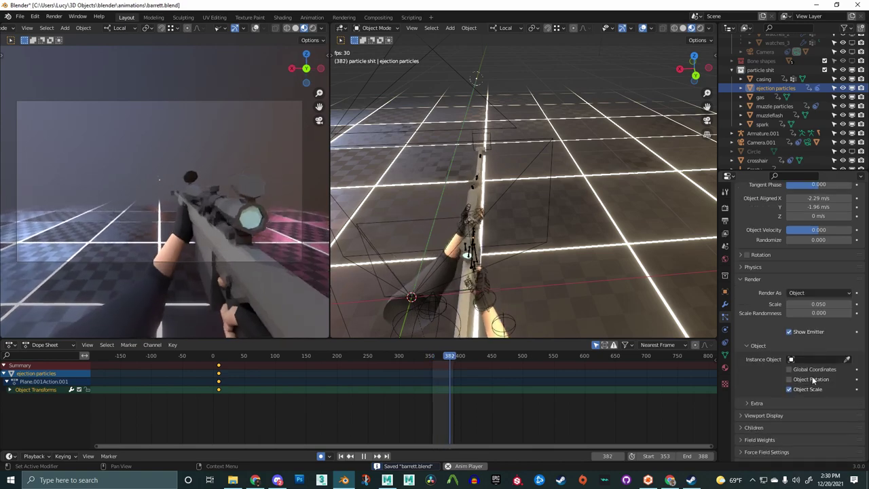
pyautogui.keyDown('shift'); pyautogui.moveTo(615, 281); pyautogui.dragTo(566, 202, button='middle'); pyautogui.keyUp('shift')
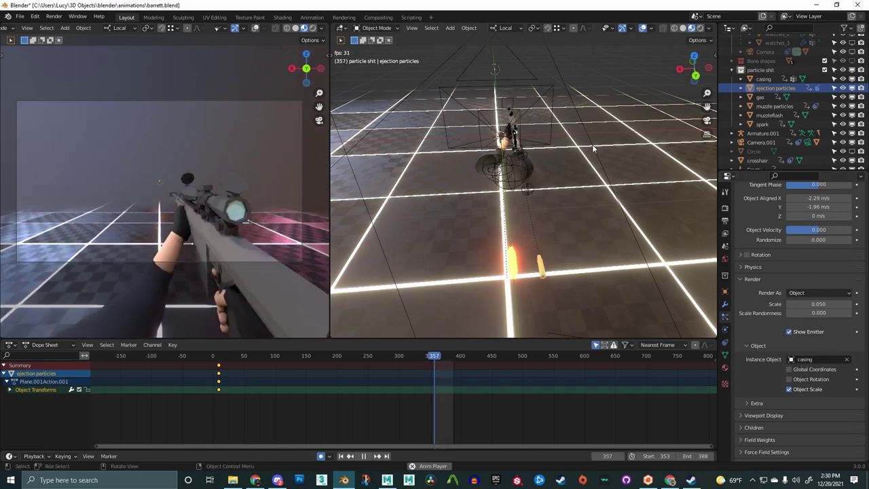
# Set the casing particles' render scale to 1
pyautogui.scroll(3, 547, 113)
pyautogui.keyDown('shift'); pyautogui.moveTo(547, 113); pyautogui.dragTo(546, 192, button='middle'); pyautogui.keyUp('shift')
pyautogui.scroll(3, 547, 192)
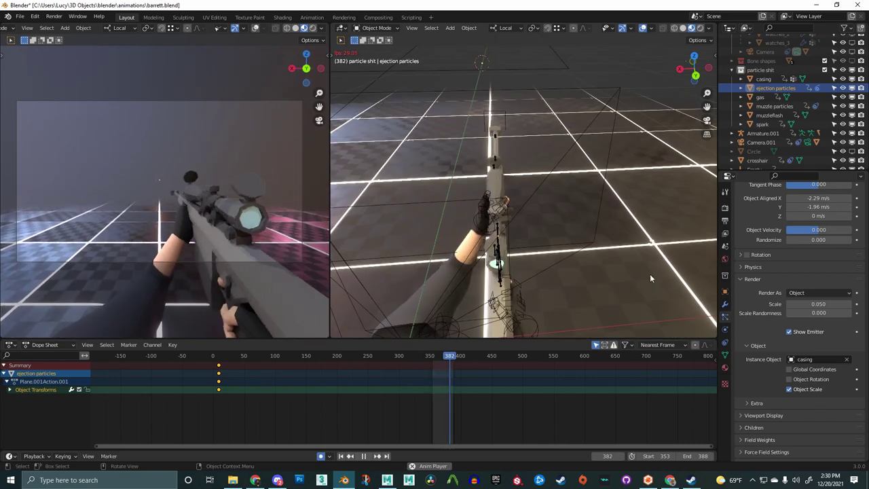
pyautogui.click(830, 305)
pyautogui.write('1')
pyautogui.press('Return')
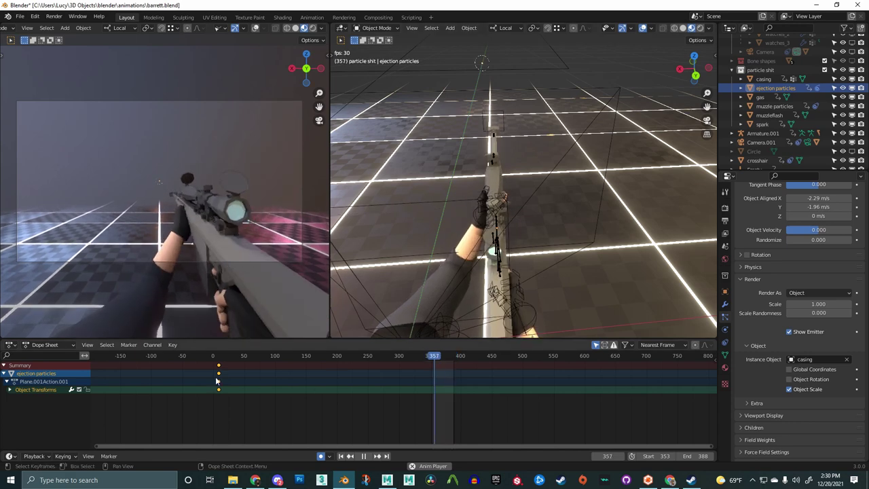
# Replay the ejection close to the rifle, and set the casing particles' lifetime to 56.1 and velocity randomize to 0.08
pyautogui.moveTo(446, 358)
pyautogui.mouseDown()
pyautogui.moveTo(433, 357)
pyautogui.moveTo(442, 357)
pyautogui.mouseUp()
pyautogui.moveTo(478, 302); pyautogui.dragTo(563, 269, button='middle')
pyautogui.scroll(2, 405, 270)
pyautogui.press('space')
pyautogui.scroll(2, 756, 262)
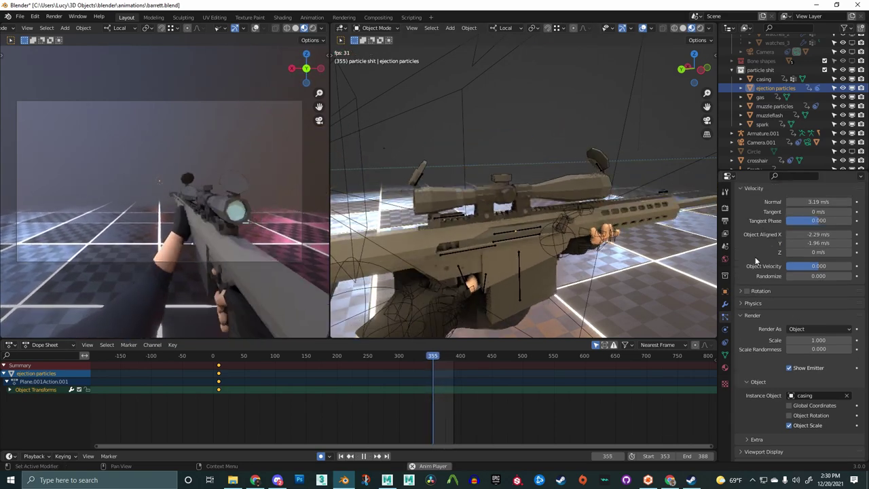
pyautogui.scroll(3, 757, 262)
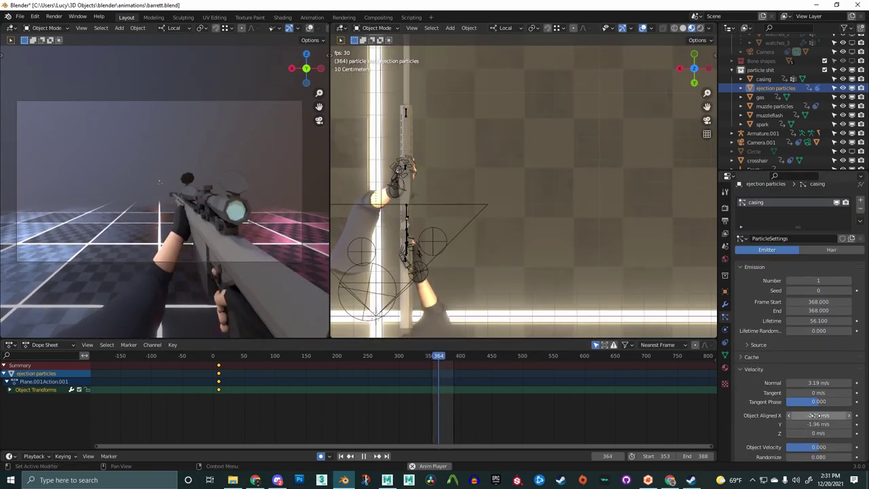
# Extend the scene's end frame to 400 and go to the firing frame 368
pyautogui.scroll(-5, 779, 339)
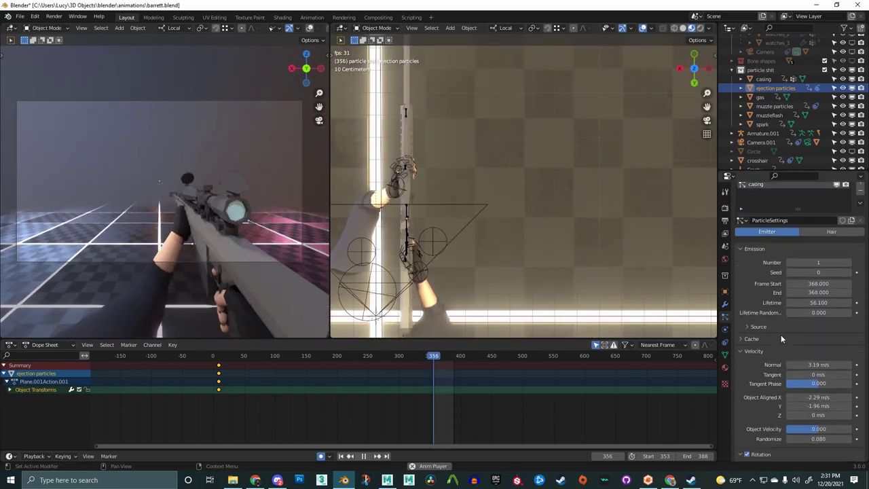
pyautogui.scroll(-5, 780, 333)
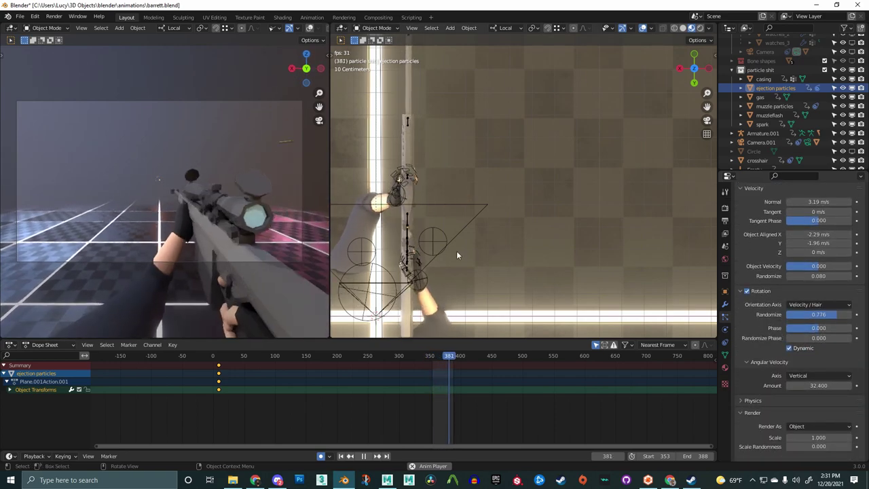
pyautogui.moveTo(533, 251); pyautogui.dragTo(488, 217, button='middle')
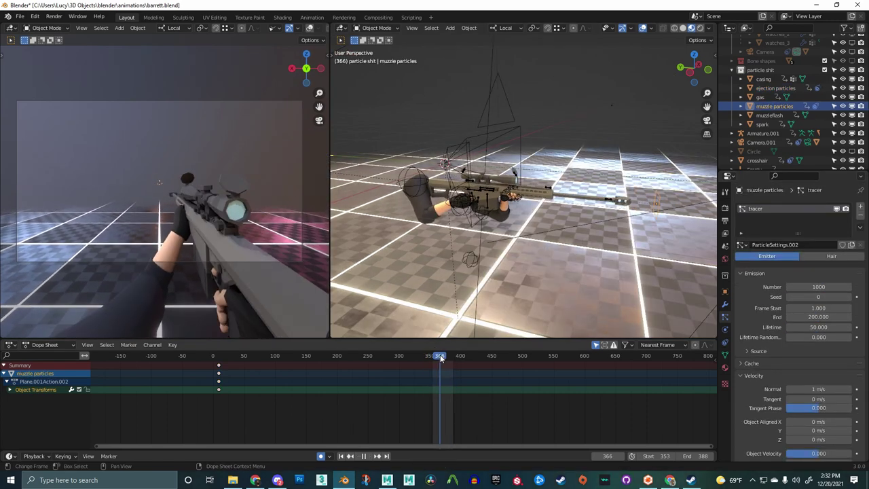
pyautogui.moveTo(440, 358); pyautogui.dragTo(442, 357)
pyautogui.moveTo(695, 456); pyautogui.dragTo(702, 456)
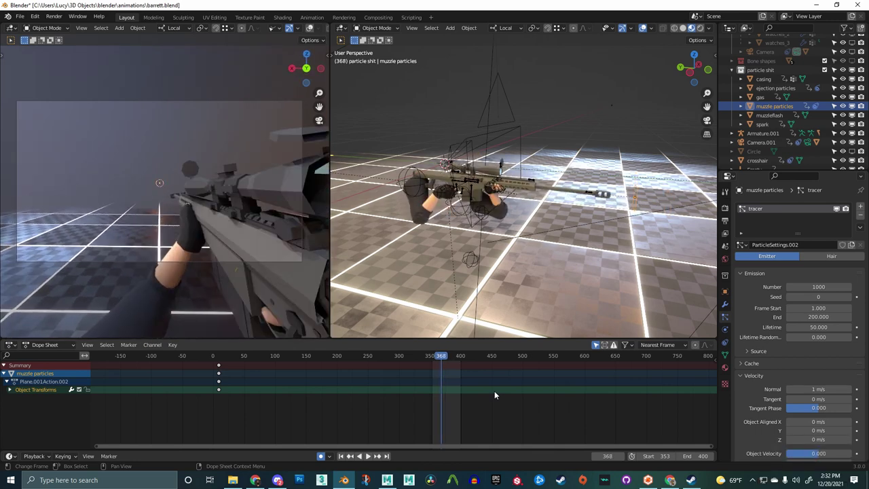
pyautogui.press('Right')
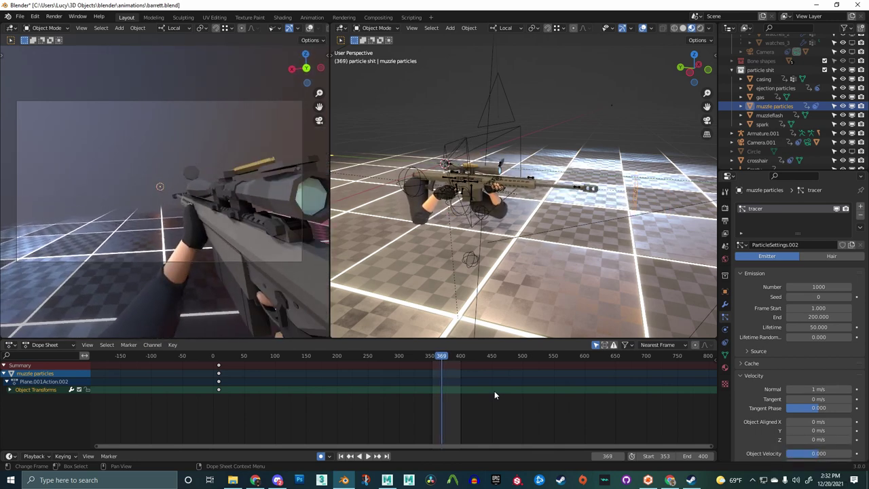
pyautogui.press('Left')
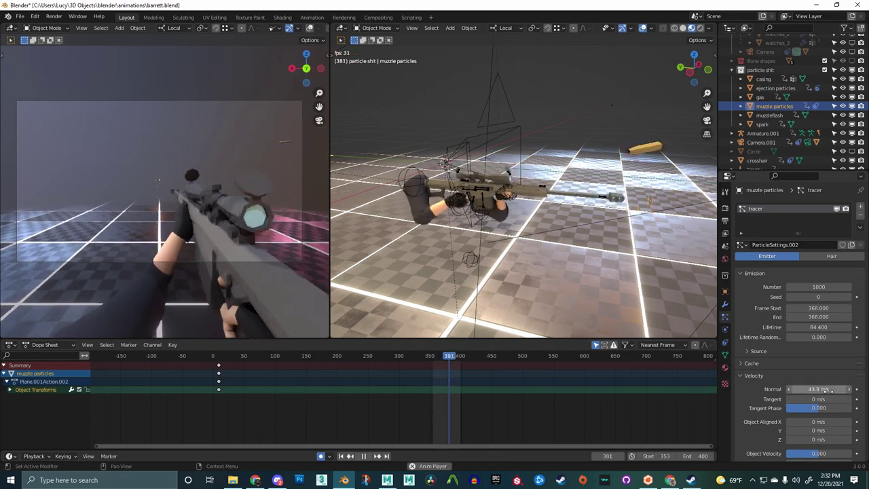
# Render the tracer particles as Object with the spark mesh as the instance object, and preview the shot through the camera
pyautogui.hotkey('ctrl', 'space')
pyautogui.hotkey('ctrl', 'space')
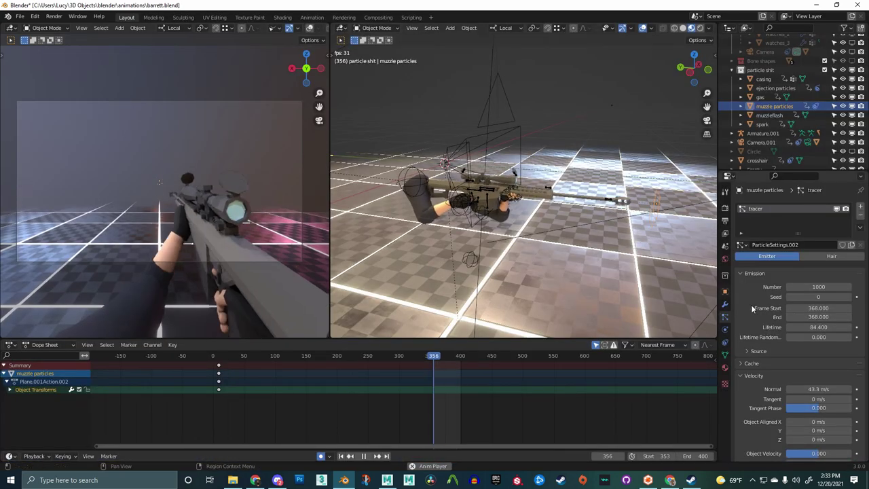
pyautogui.scroll(-2, 835, 368)
pyautogui.scroll(-15, 789, 366)
pyautogui.click(829, 298)
pyautogui.click(833, 348)
pyautogui.click(846, 364)
pyautogui.click(481, 197)
pyautogui.hotkey('ctrl', 'space')
pyautogui.hotkey('ctrl', 'space')
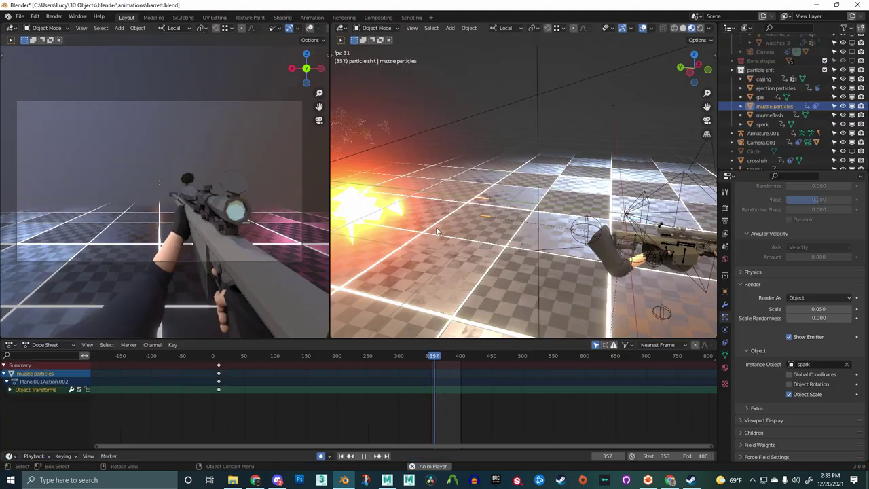
# Replay the shot in the maximized camera view and set the tracer particles' render scale to 1.16
pyautogui.press('space')
pyautogui.scroll(-1, 806, 298)
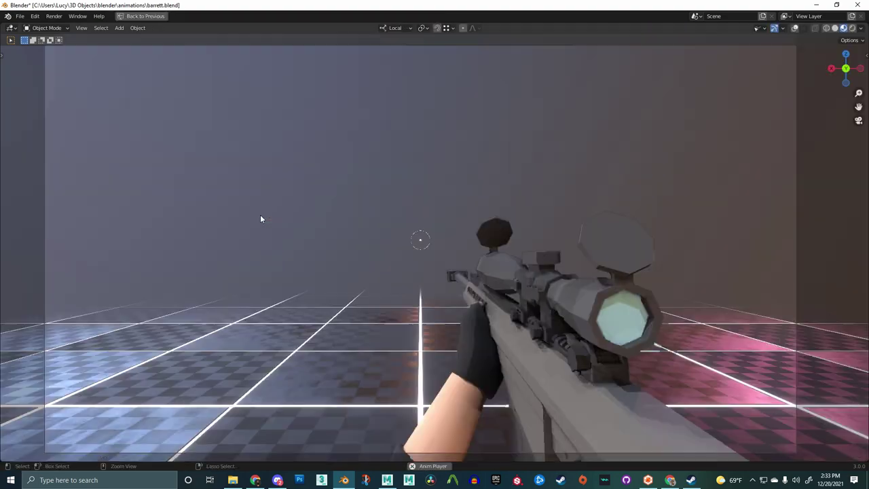
pyautogui.press('space')
pyautogui.hotkey('ctrl', 'space')
pyautogui.moveTo(524, 304); pyautogui.dragTo(445, 326, button='middle')
pyautogui.click(433, 357)
pyautogui.press('space')
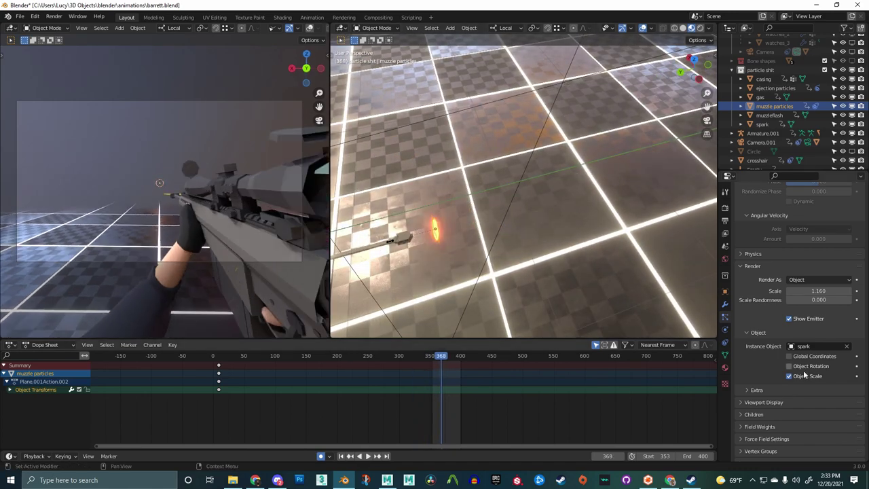
# Enable Object Rotation for the tracer's spark instances and replay the shot through the camera
pyautogui.press('space')
pyautogui.hotkey('ctrl', 'space')
pyautogui.press('space')
pyautogui.hotkey('ctrl', 'space')
pyautogui.scroll(-3, 584, 273)
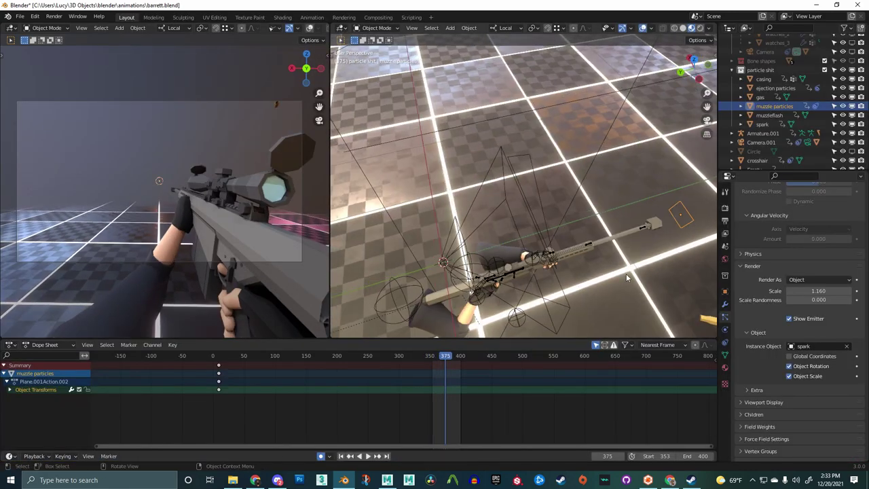
# Duplicate the whole spark geometry in Edit Mode and rotate the copy 90° about the X axis
pyautogui.keyDown('shift'); pyautogui.moveTo(583, 273); pyautogui.dragTo(468, 272, button='middle'); pyautogui.keyUp('shift')
pyautogui.click(598, 199)
pyautogui.press('Tab')
pyautogui.press('KP_Decimal')
pyautogui.moveTo(607, 207); pyautogui.dragTo(597, 163, button='middle')
pyautogui.press('a')
pyautogui.hotkey('shift', 'd')
pyautogui.rightClick(666, 153)
pyautogui.press('r')
pyautogui.press('x')
pyautogui.press('9')
pyautogui.press('0')
pyautogui.press('Return')
# Scale the rotated spark copy along Z, leave Edit Mode and replay the shot through the camera
pyautogui.moveTo(527, 106); pyautogui.dragTo(582, 117, button='middle')
pyautogui.press('s')
pyautogui.press('z')
pyautogui.click(518, 208)
pyautogui.scroll(-3, 516, 207)
pyautogui.press('Tab')
pyautogui.press('space')
pyautogui.hotkey('ctrl', 'space')
pyautogui.press('space')
pyautogui.hotkey('ctrl', 'space')
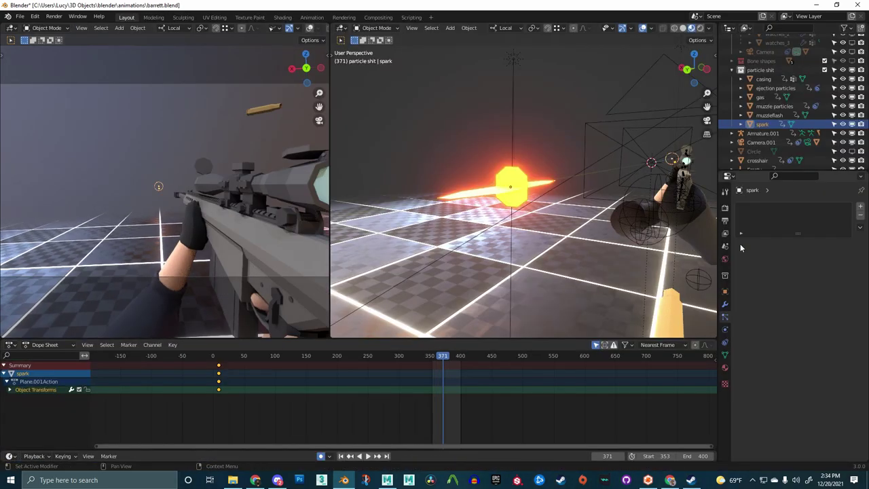
# Check the spark in the camera view and change its material's base colour to a light salmon pink
pyautogui.click(725, 367)
pyautogui.click(822, 341)
pyautogui.hotkey('ctrl', 'space')
pyautogui.press('space')
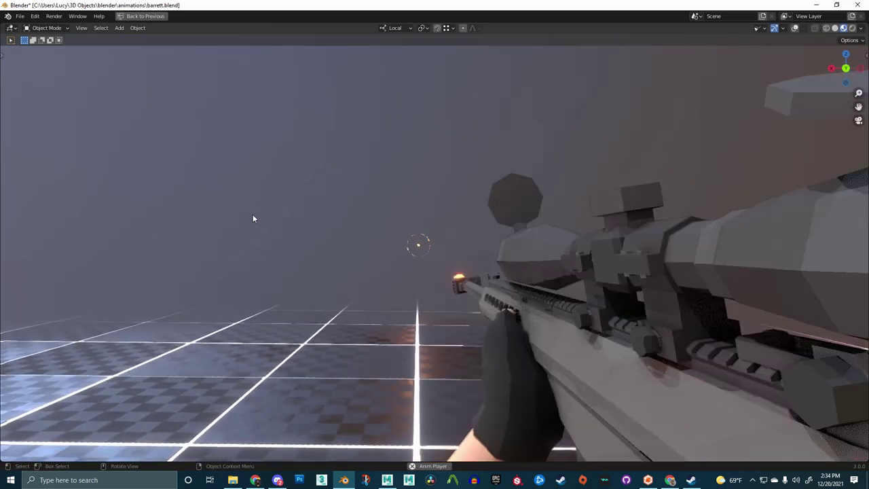
pyautogui.hotkey('ctrl', 'space')
pyautogui.press('space')
pyautogui.hotkey('ctrl', 'z')
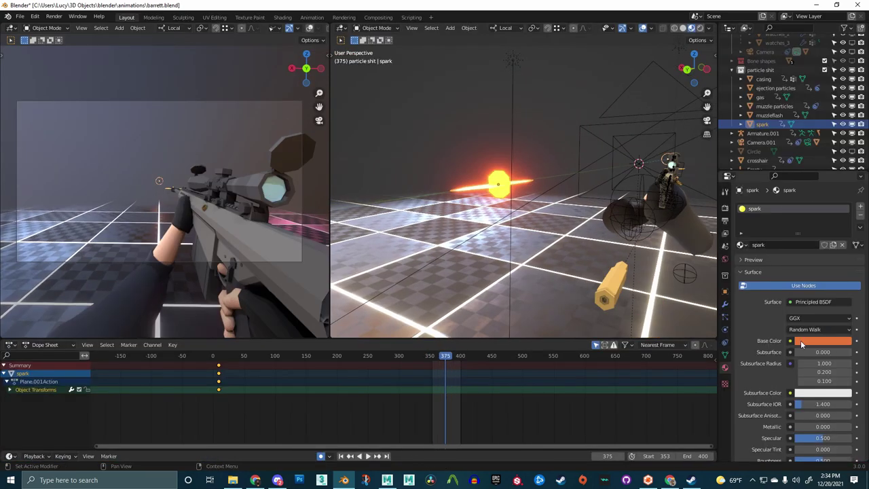
pyautogui.click(802, 341)
pyautogui.moveTo(806, 309); pyautogui.dragTo(788, 308)
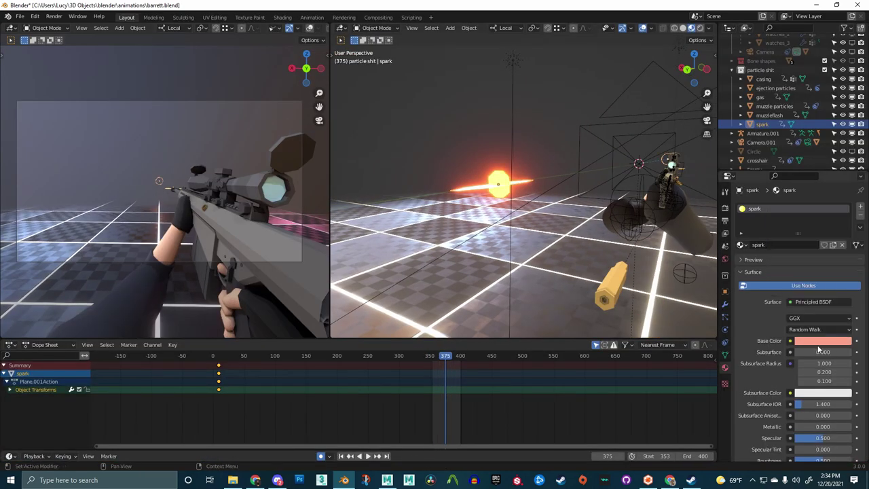
# Add a second particle system named flash to the muzzle particles emitter, with Number 1 and start and end frames 368
pyautogui.click(467, 204)
pyautogui.moveTo(467, 204); pyautogui.dragTo(526, 46, button='middle')
pyautogui.click(470, 279)
pyautogui.click(774, 106)
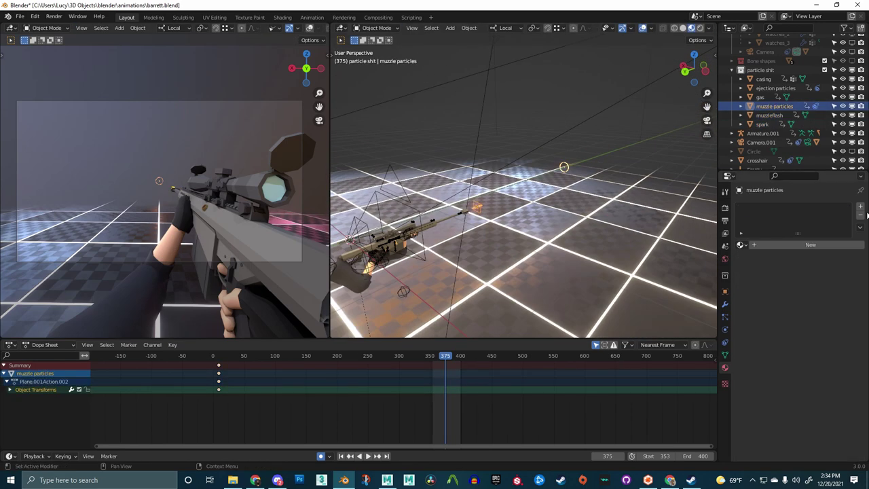
pyautogui.click(724, 317)
pyautogui.doubleClick(773, 217)
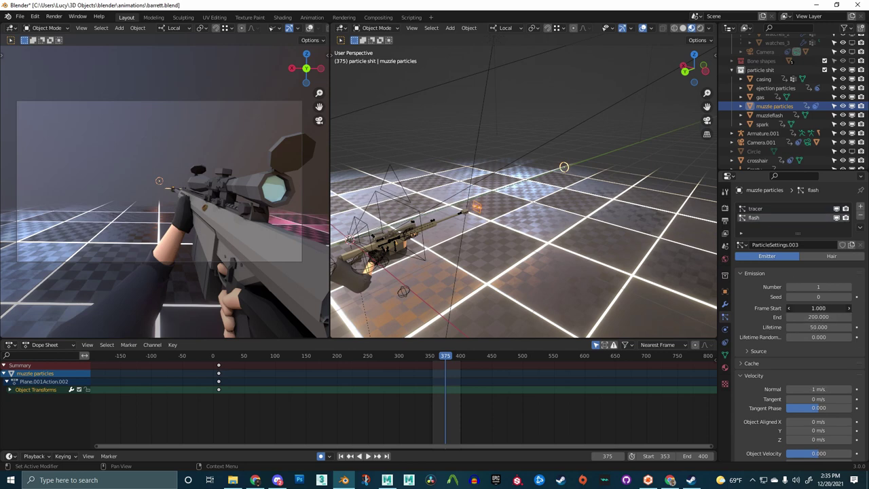
pyautogui.press('Return')
# Render the flash particles as Object with the muzzleflash mesh as the instance object
pyautogui.scroll(-10, 828, 362)
pyautogui.click(847, 298)
pyautogui.click(814, 346)
pyautogui.scroll(-6, 647, 228)
pyautogui.click(846, 364)
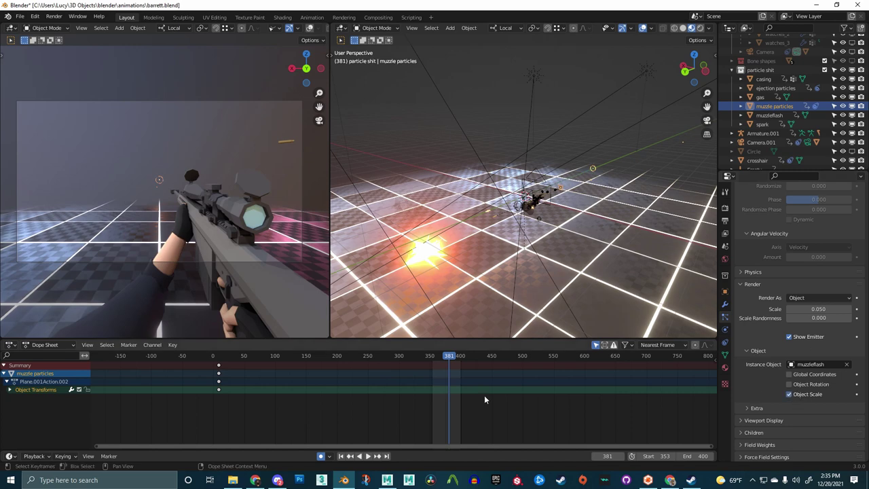
# At frame 368, set the flash particle's render scale to 0.45 and enable its Object Rotation
pyautogui.scroll(2, 780, 344)
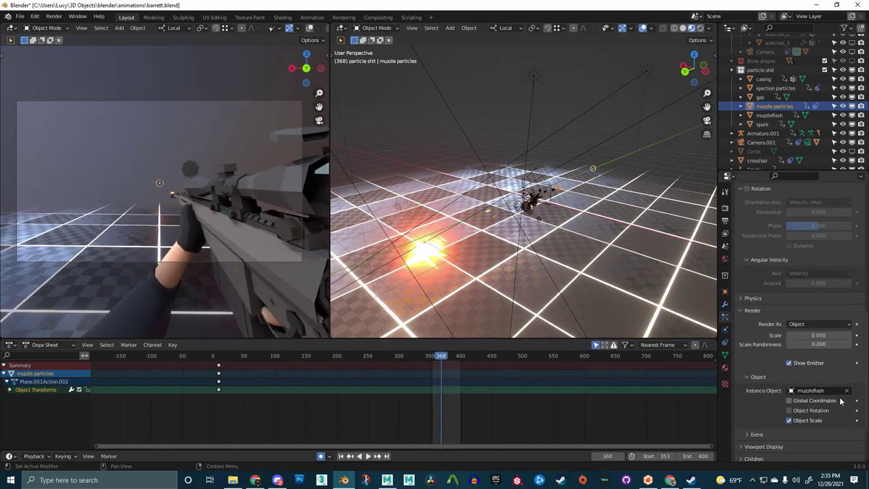
pyautogui.scroll(2, 577, 252)
pyautogui.scroll(11, 820, 304)
pyautogui.press('space')
pyautogui.scroll(5, 580, 248)
pyautogui.press('space')
pyautogui.click(431, 357)
pyautogui.moveTo(431, 358); pyautogui.dragTo(441, 357)
pyautogui.scroll(-20, 835, 349)
pyautogui.press('KP_Decimal')
pyautogui.moveTo(818, 270); pyautogui.dragTo(836, 270)
# Move the muzzleflash geometry in Edit Mode, raising it about 0.35 m and aligning the flash with the end of the barrel
pyautogui.moveTo(603, 273); pyautogui.dragTo(638, 264, button='middle')
pyautogui.scroll(-4, 638, 264)
pyautogui.scroll(-8, 591, 272)
pyautogui.keyDown('shift'); pyautogui.moveTo(475, 217); pyautogui.dragTo(574, 238, button='middle'); pyautogui.keyUp('shift')
pyautogui.click(402, 223)
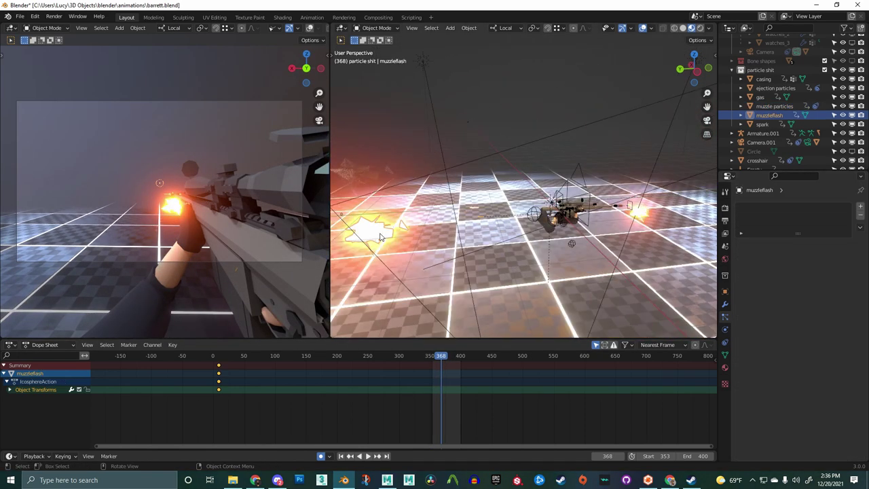
pyautogui.keyDown('shift'); pyautogui.moveTo(442, 232); pyautogui.dragTo(490, 227, button='middle'); pyautogui.keyUp('shift')
pyautogui.press('Tab')
pyautogui.press('g')
pyautogui.click(475, 209)
pyautogui.press('ctrl+KP_1')
pyautogui.scroll(5, 564, 227)
pyautogui.press('g')
pyautogui.click(587, 237)
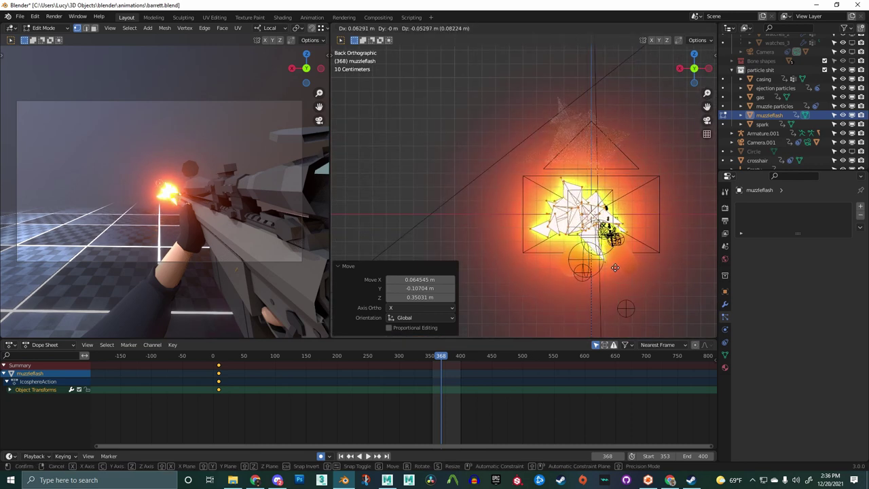
pyautogui.press('Tab')
# Increase the flash particle's render scale, set its lifetime to 1 and replay the shot through the camera
pyautogui.moveTo(612, 266); pyautogui.dragTo(584, 276, button='middle')
pyautogui.click(667, 188)
pyautogui.scroll(-10, 808, 309)
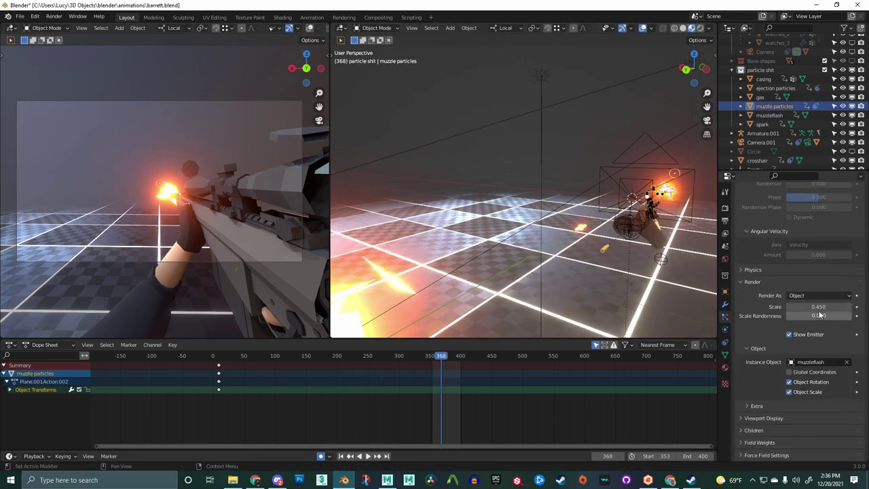
pyautogui.click(763, 406)
pyautogui.moveTo(814, 306); pyautogui.dragTo(858, 307)
pyautogui.click(821, 382)
pyautogui.press('space')
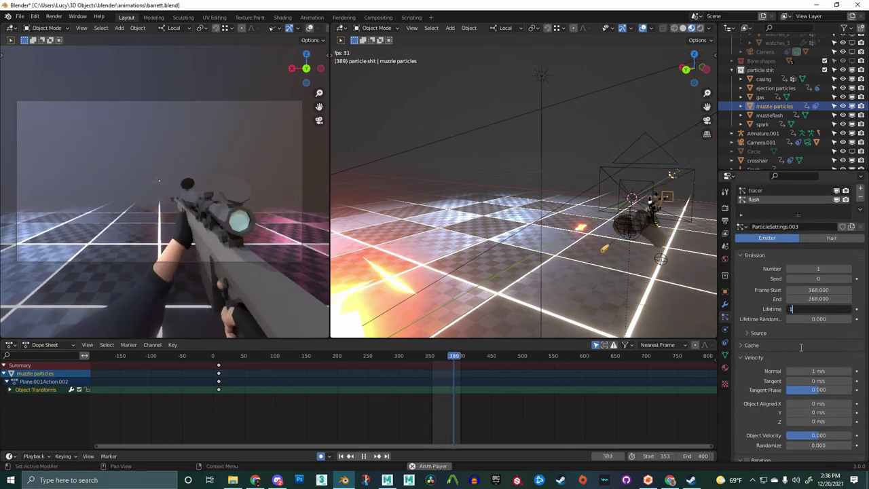
pyautogui.hotkey('ctrl', 'space')
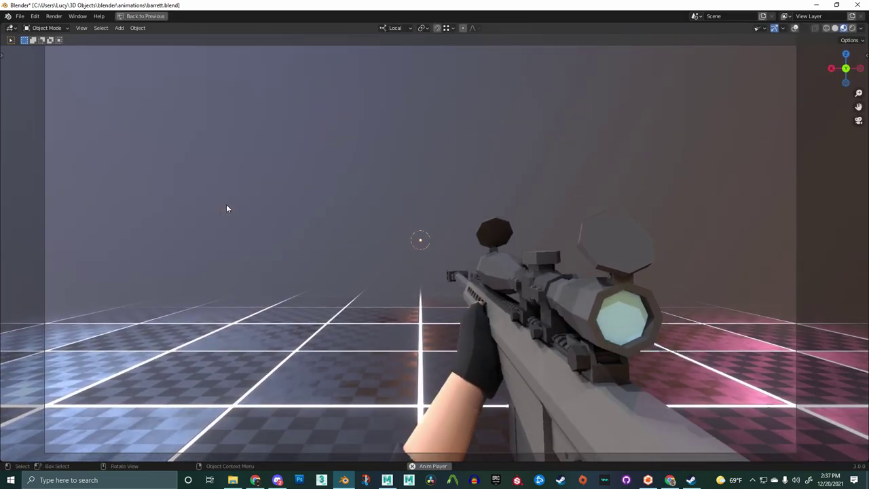
pyautogui.hotkey('ctrl', 'space')
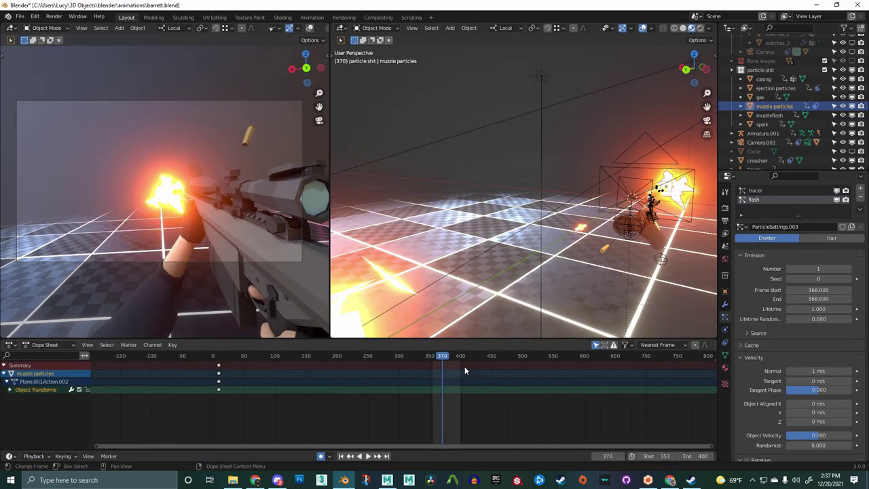
# Turn off the flash particle system's display in the viewport
pyautogui.scroll(1, 818, 327)
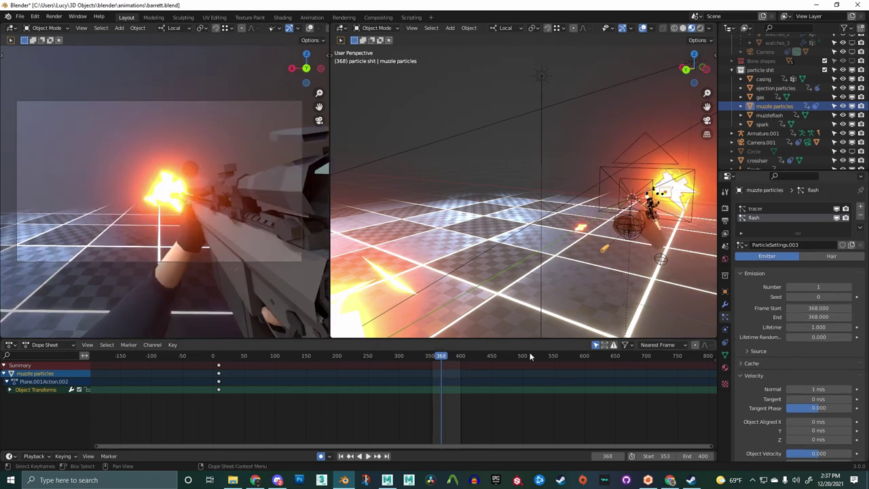
pyautogui.moveTo(627, 253); pyautogui.dragTo(581, 282, button='middle')
pyautogui.click(837, 218)
pyautogui.scroll(-4, 502, 265)
# Keyframe the muzzleflash mesh at its resting position around frame 368, working from the left side view
pyautogui.click(463, 227)
pyautogui.press('ctrl+KP_3')
pyautogui.keyDown('shift'); pyautogui.moveTo(545, 310); pyautogui.dragTo(484, 312, button='middle'); pyautogui.keyUp('shift')
pyautogui.press('Left')
pyautogui.press('Left')
pyautogui.press('Right')
pyautogui.press('Right')
pyautogui.press('g')
pyautogui.click(520, 257)
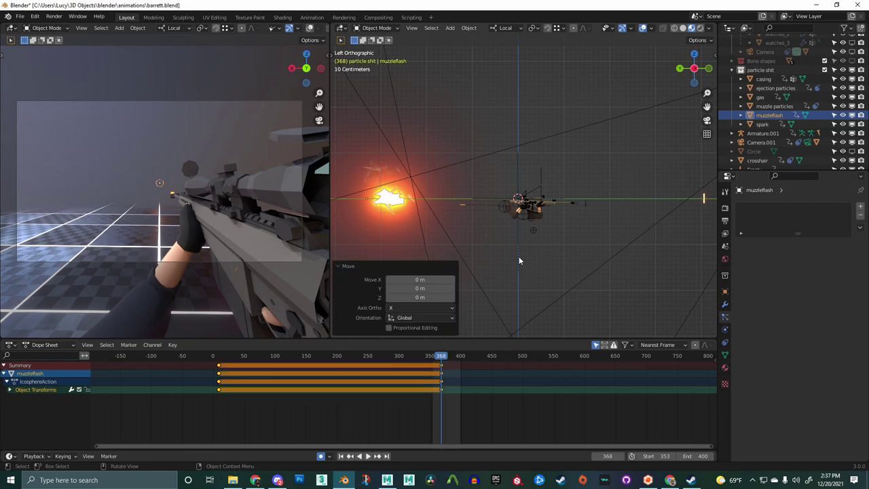
pyautogui.press('g')
pyautogui.click(518, 256)
# Keyframe the muzzleflash mesh in front of the rifle's muzzle at frame 368 and replay the shot through the camera
pyautogui.press('g')
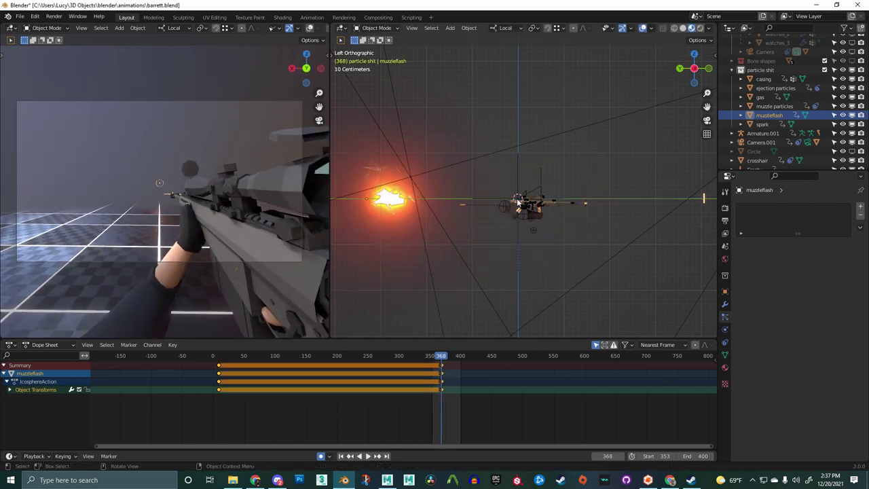
pyautogui.click(563, 172)
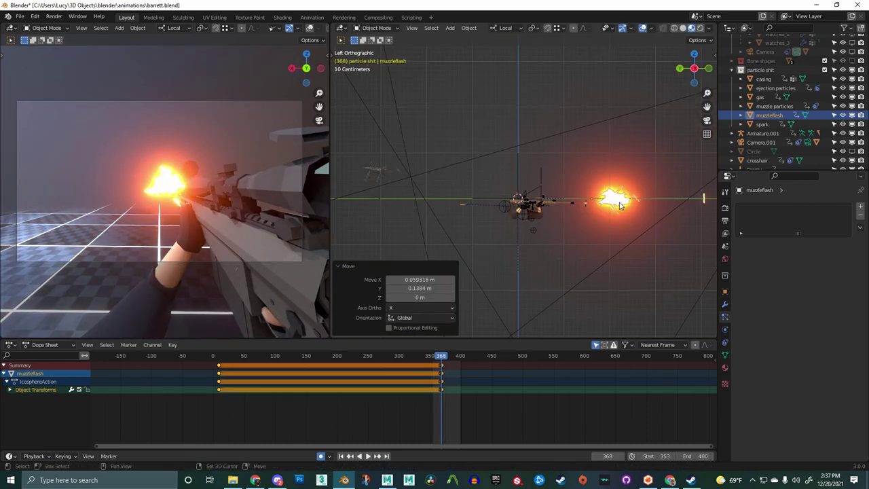
pyautogui.press('space')
pyautogui.hotkey('ctrl', 'alt', 'space')
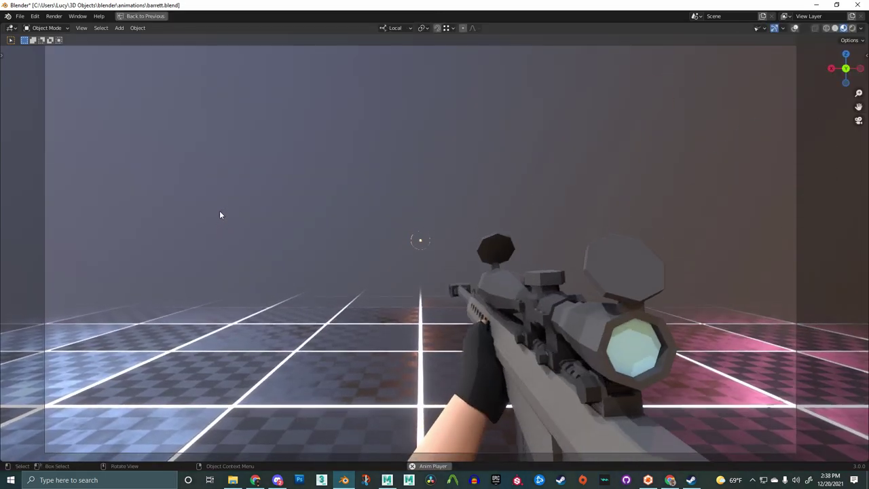
pyautogui.press('space')
pyautogui.hotkey('ctrl', 'alt', 'space')
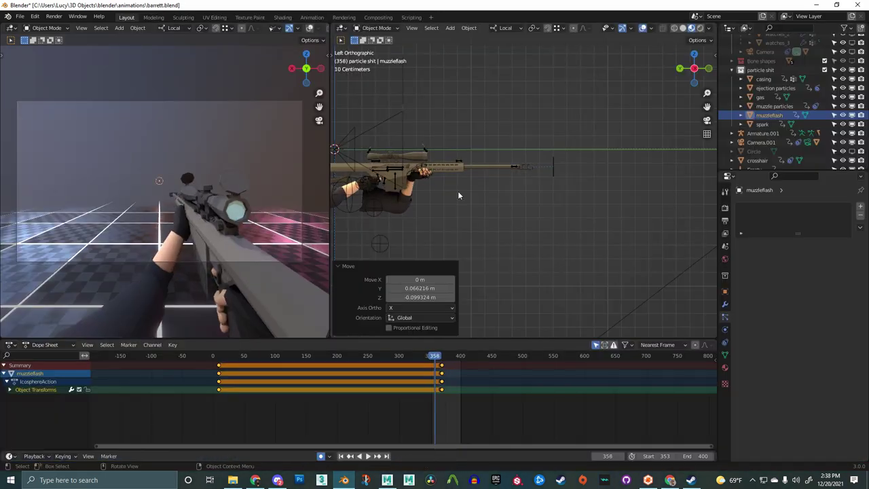
# Duplicate the muzzleflash geometry in Edit Mode, rotate the copy about -90.5° in the top view, and replay the shot
pyautogui.keyDown('alt'); pyautogui.moveTo(438, 187); pyautogui.dragTo(581, 208, button='middle'); pyautogui.keyUp('alt')
pyautogui.scroll(4, 464, 204)
pyautogui.press('Tab')
pyautogui.hotkey('shift', 'd')
pyautogui.click(551, 180)
pyautogui.press('r')
pyautogui.click(547, 148)
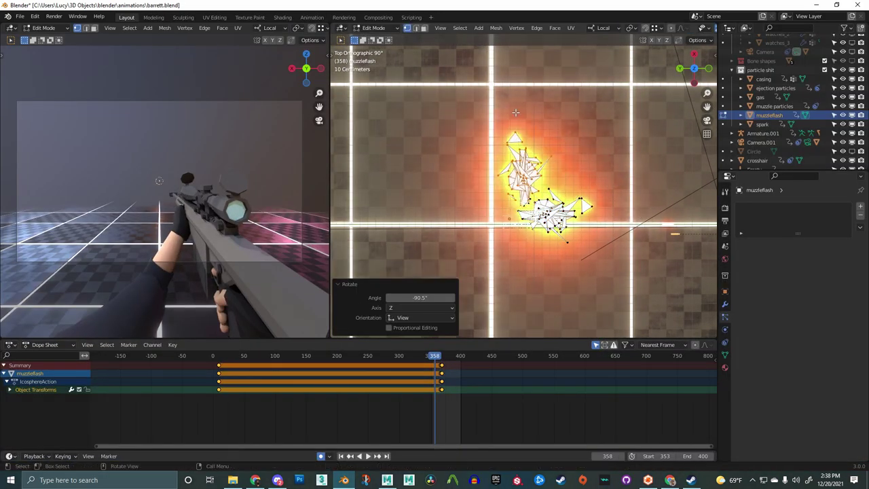
pyautogui.press('Tab')
pyautogui.press('space')
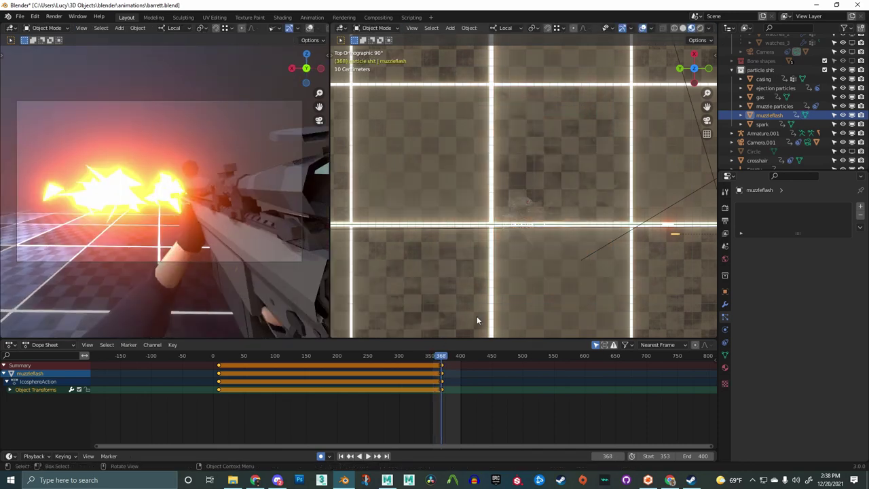
# Shrink the duplicated flash geometry in two passes, the last by about 0.332, and reposition it beside the main flash
pyautogui.press('Tab')
pyautogui.keyDown('shift'); pyautogui.moveTo(475, 266); pyautogui.dragTo(586, 305, button='middle'); pyautogui.keyUp('shift')
pyautogui.press('s')
pyautogui.click(541, 237)
pyautogui.press('g')
pyautogui.click(514, 285)
pyautogui.press('s')
pyautogui.click(489, 245)
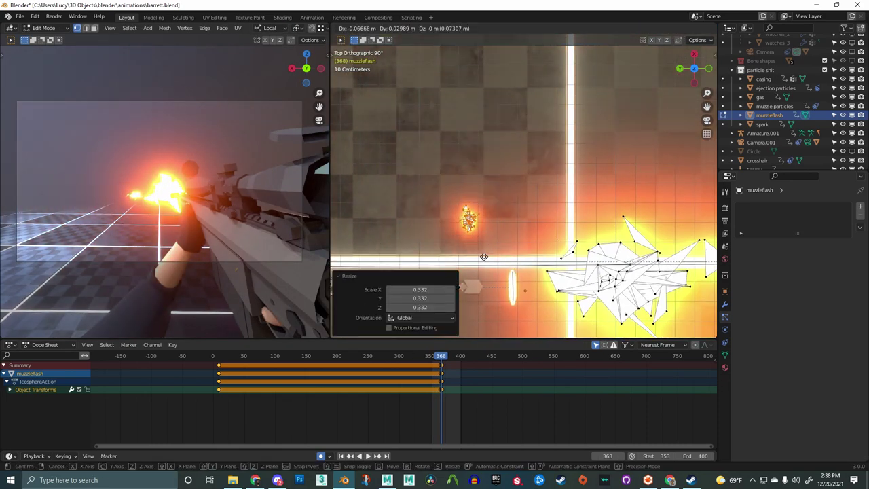
# Duplicate the small side flash, rotate and place the copy on the opposite side of the main flash, and replay the shot
pyautogui.scroll(-4, 483, 256)
pyautogui.hotkey('shift', 'd')
pyautogui.click(514, 244)
pyautogui.press('r')
pyautogui.press('g')
pyautogui.click(580, 225)
pyautogui.click(428, 357)
pyautogui.press('space')
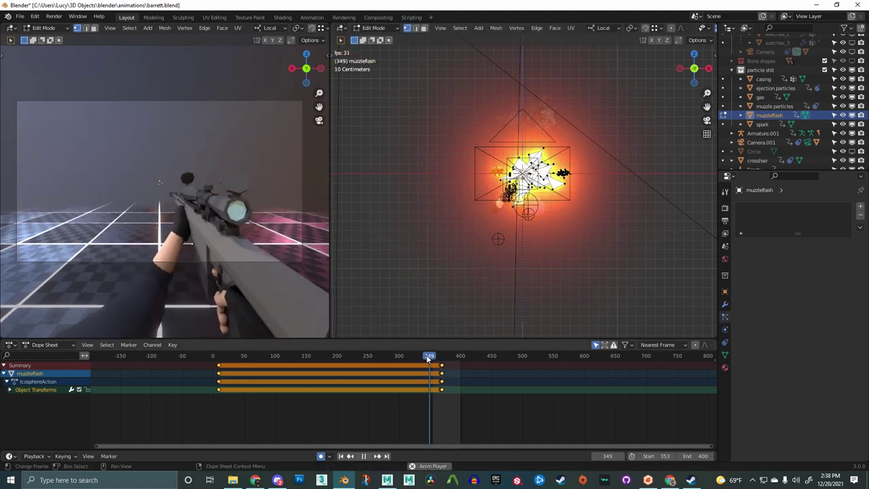
# Review the shot in a maximized camera view and restore the editor layout
pyautogui.hotkey('ctrl', 'space')
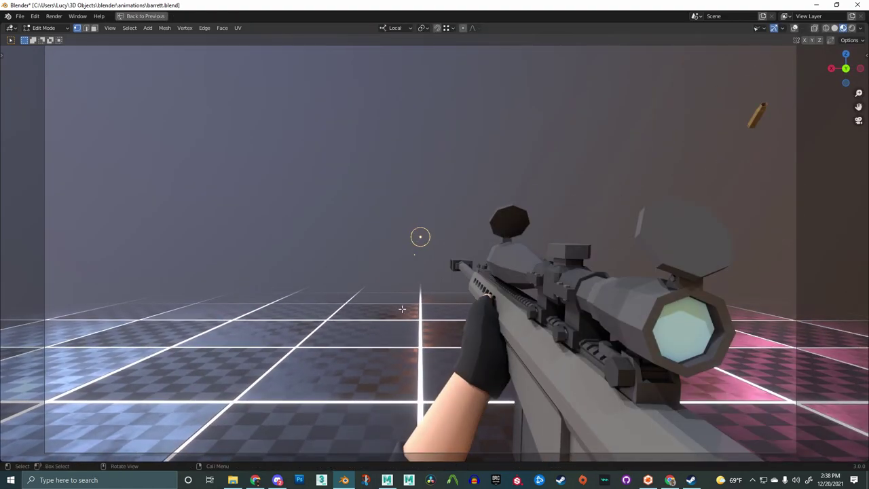
pyautogui.hotkey('ctrl', 'space')
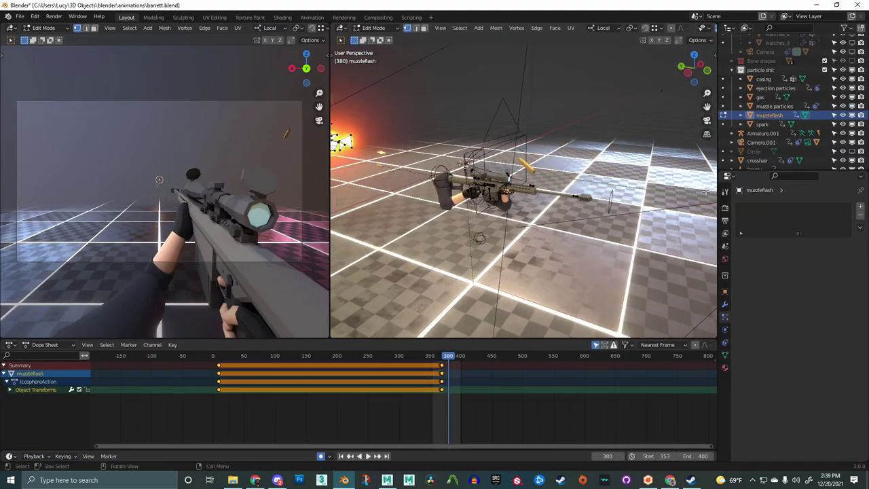
# Add a particle system named spark to the muzzle particles emitter, emit 496 particles at frame 368, and replay the shot
pyautogui.click(774, 106)
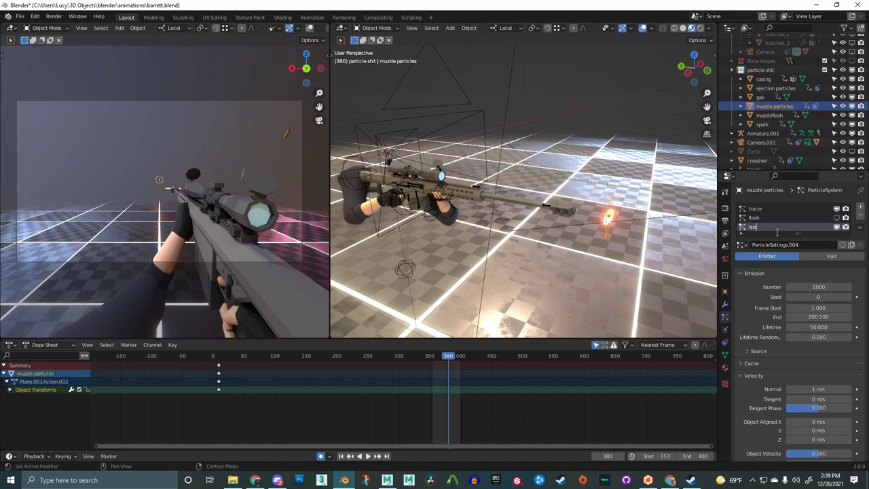
pyautogui.press('Return')
pyautogui.moveTo(628, 194); pyautogui.dragTo(608, 234, button='middle')
pyautogui.moveTo(435, 358); pyautogui.dragTo(440, 358)
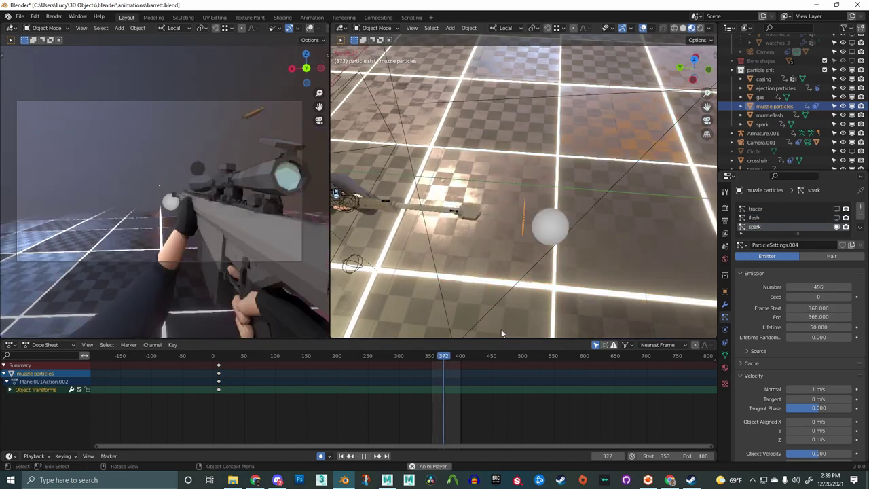
pyautogui.moveTo(501, 333); pyautogui.dragTo(678, 333, button='middle')
pyautogui.scroll(-3, 828, 330)
pyautogui.press('space')
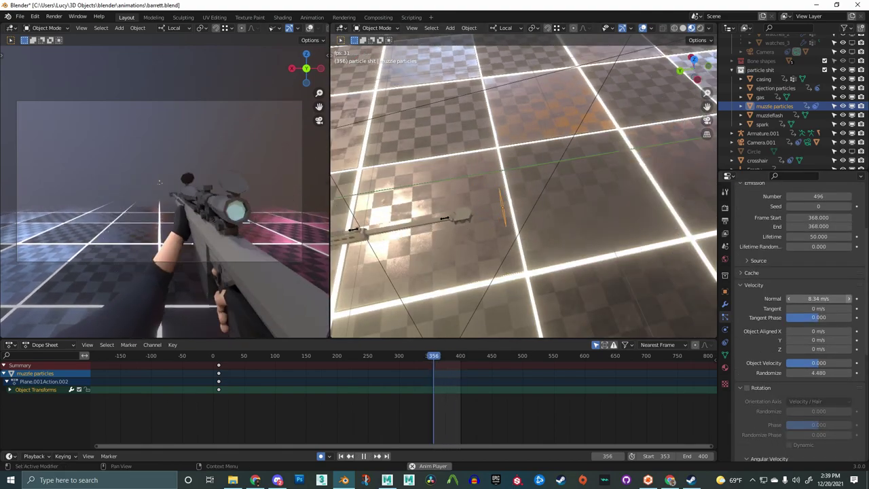
# Try spark velocities of about 19.2 m/s normal and 21 m/s tangent, with randomize at about 61.77
pyautogui.moveTo(819, 309); pyautogui.dragTo(850, 309)
pyautogui.moveTo(819, 299); pyautogui.dragTo(829, 299)
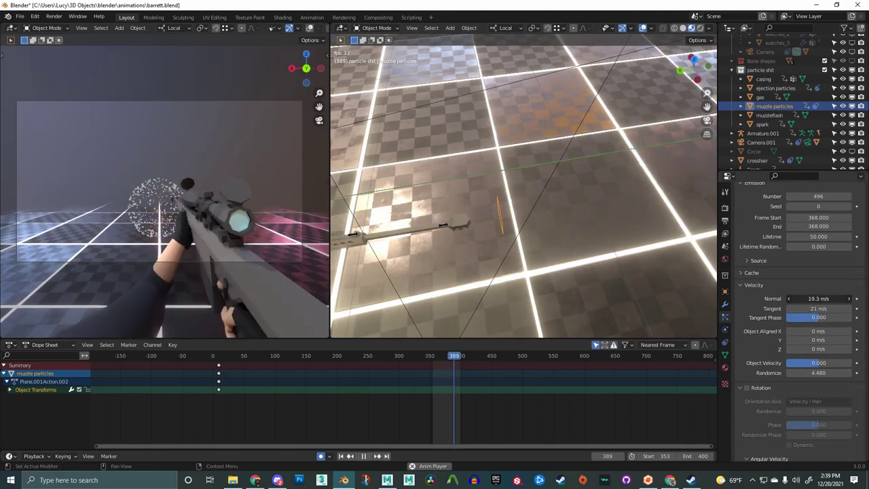
pyautogui.moveTo(848, 373); pyautogui.dragTo(866, 372)
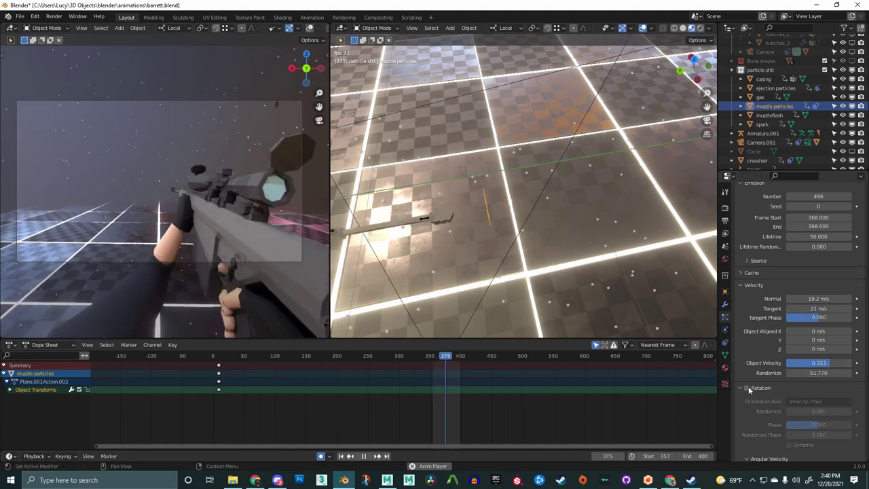
# Try physics forces on the spark particles, with Brownian at about 2.43 and drag at about 0.048
pyautogui.scroll(-8, 749, 391)
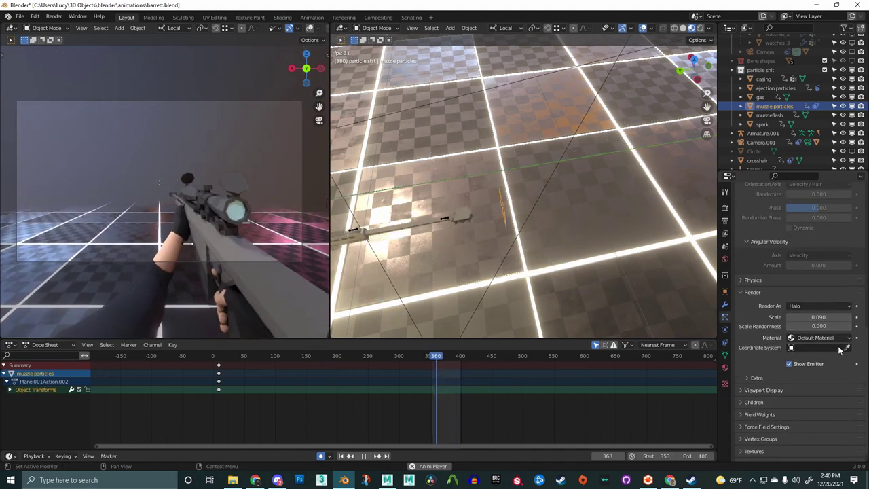
pyautogui.click(768, 281)
pyautogui.moveTo(799, 362); pyautogui.dragTo(821, 362)
pyautogui.moveTo(841, 352)
pyautogui.mouseDown()
pyautogui.moveTo(789, 352)
pyautogui.moveTo(848, 342)
pyautogui.mouseUp()
pyautogui.moveTo(818, 361); pyautogui.dragTo(789, 365)
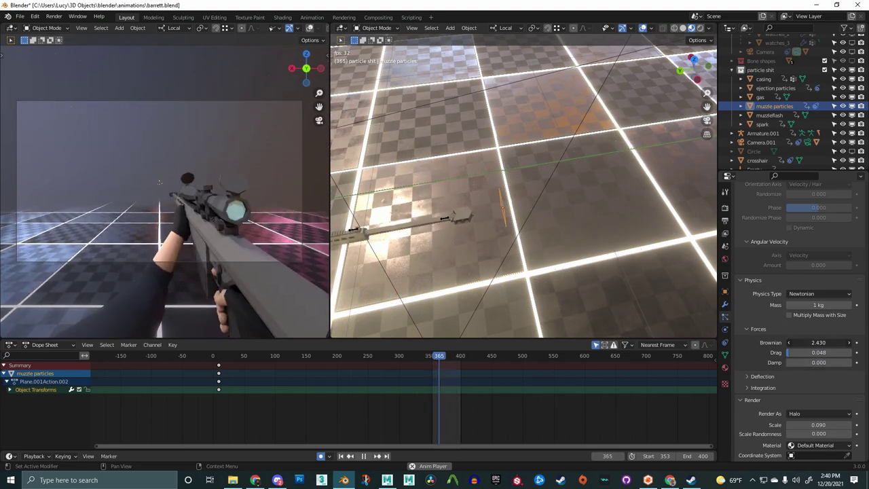
# Set the spark particles' object-aligned Z velocity to 100 m/s, Brownian force to about 18.65 and damping to about 0.435
pyautogui.scroll(5, 828, 297)
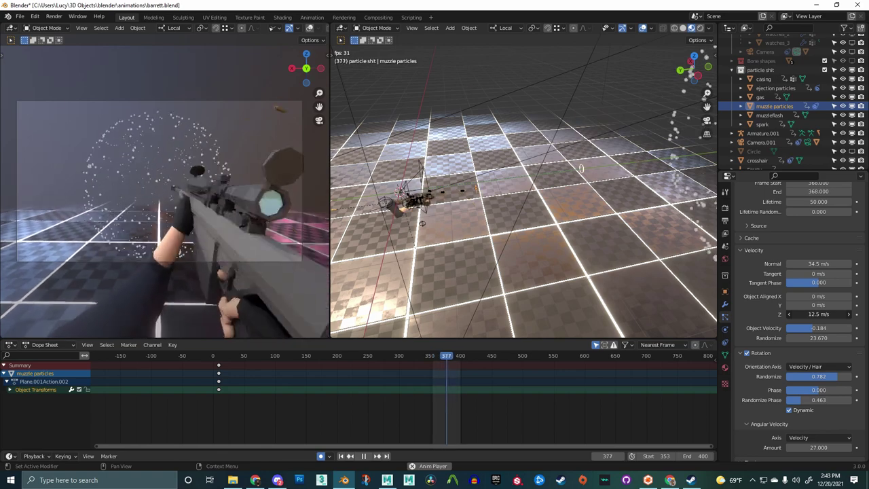
pyautogui.moveTo(818, 314); pyautogui.dragTo(815, 317)
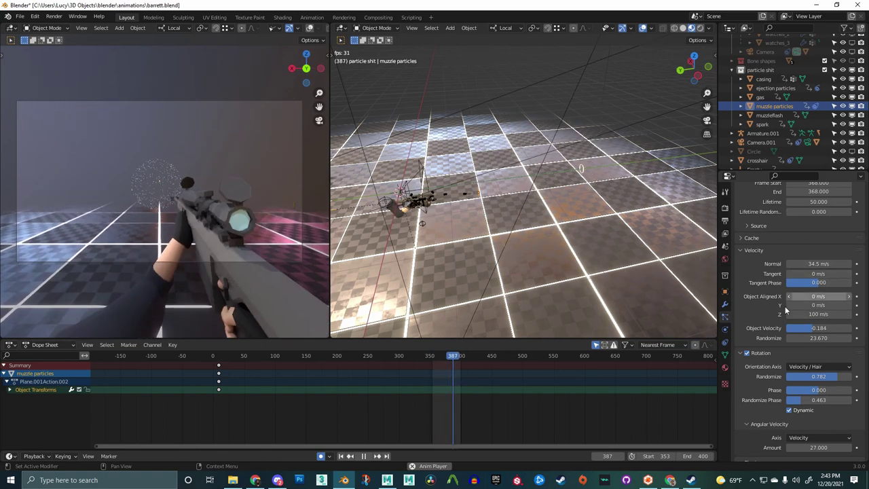
pyautogui.scroll(-6, 819, 375)
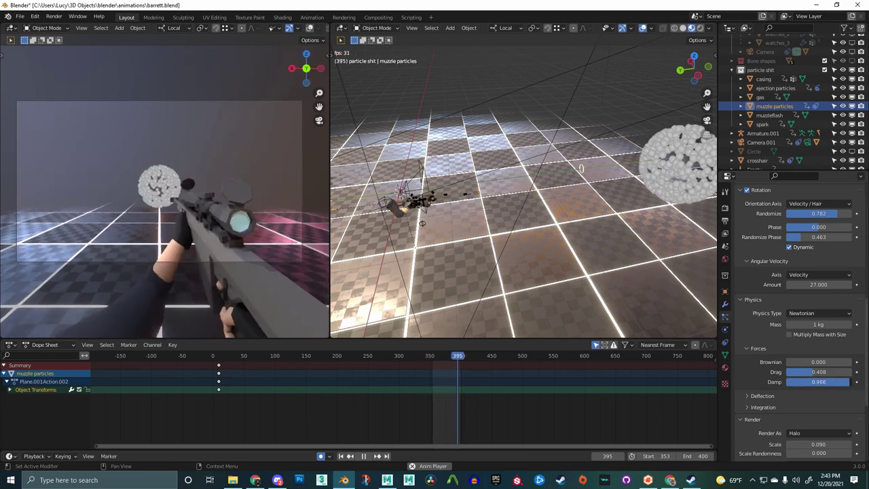
pyautogui.scroll(15, 774, 310)
pyautogui.moveTo(816, 310); pyautogui.dragTo(824, 310)
pyautogui.scroll(-14, 806, 345)
pyautogui.moveTo(817, 380); pyautogui.dragTo(800, 396)
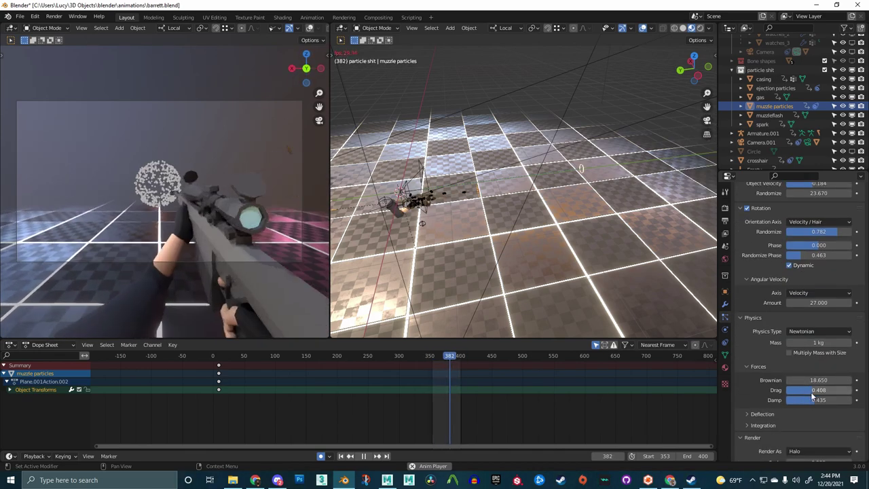
pyautogui.scroll(10, 827, 336)
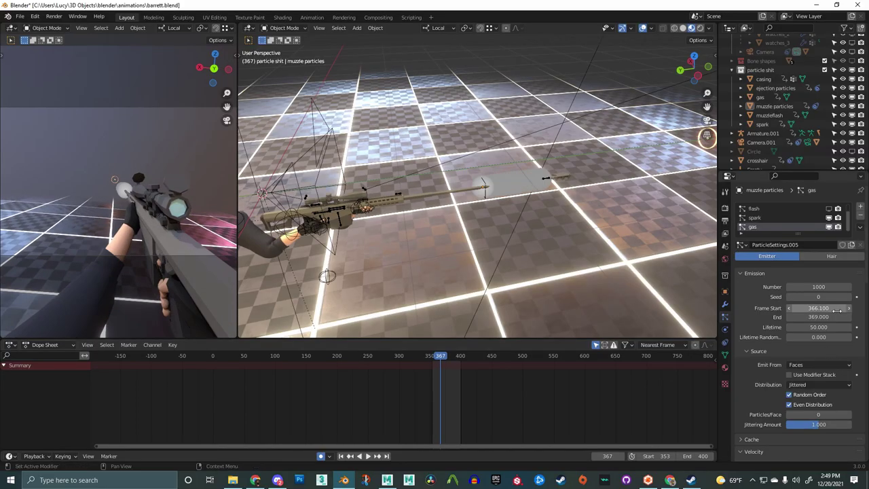
# Turn off the gas particles' random order and even distribution, enlarge the camera view, tune the velocity, and play the shot
pyautogui.moveTo(450, 364)
pyautogui.mouseDown()
pyautogui.moveTo(441, 358)
pyautogui.moveTo(464, 357)
pyautogui.moveTo(431, 365)
pyautogui.moveTo(448, 363)
pyautogui.mouseUp()
pyautogui.click(789, 406)
pyautogui.scroll(-10, 818, 360)
pyautogui.moveTo(237, 278); pyautogui.dragTo(545, 285)
pyautogui.moveTo(828, 360); pyautogui.dragTo(845, 361)
pyautogui.press('space')
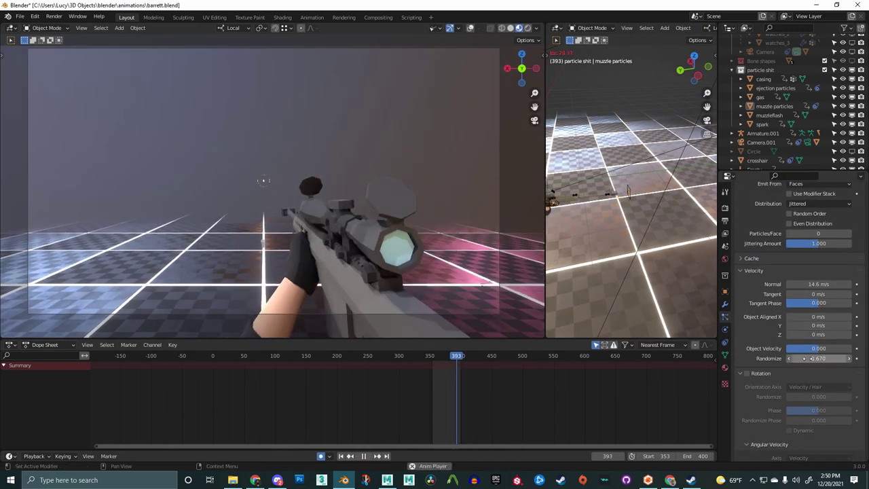
# Set the gas particles' lifetime to about 3.2 frames and render them as an object
pyautogui.scroll(5, 820, 299)
pyautogui.moveTo(818, 239); pyautogui.dragTo(781, 239)
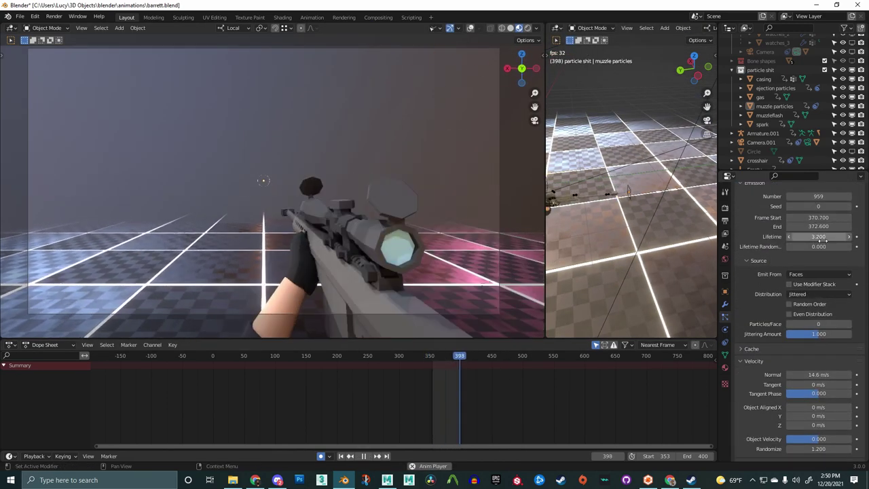
pyautogui.scroll(-12, 770, 326)
pyautogui.click(819, 298)
pyautogui.click(819, 348)
pyautogui.scroll(-5, 599, 241)
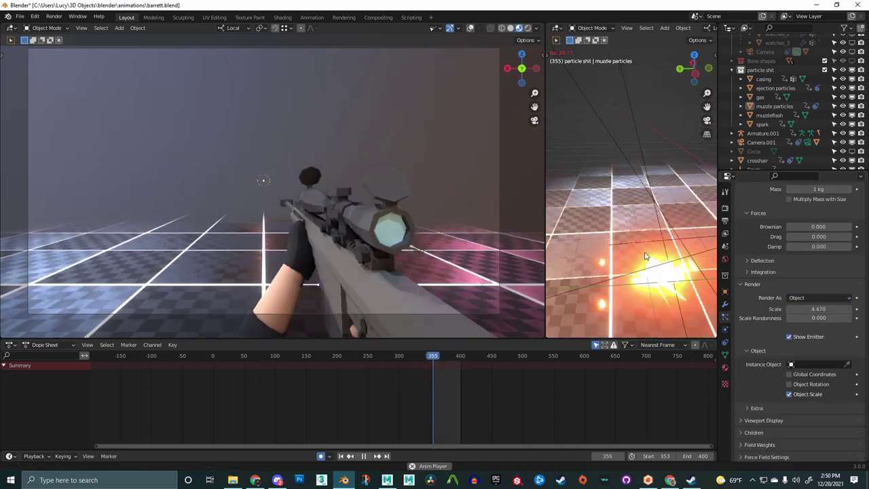
pyautogui.scroll(4, 782, 287)
pyautogui.scroll(-5, 781, 292)
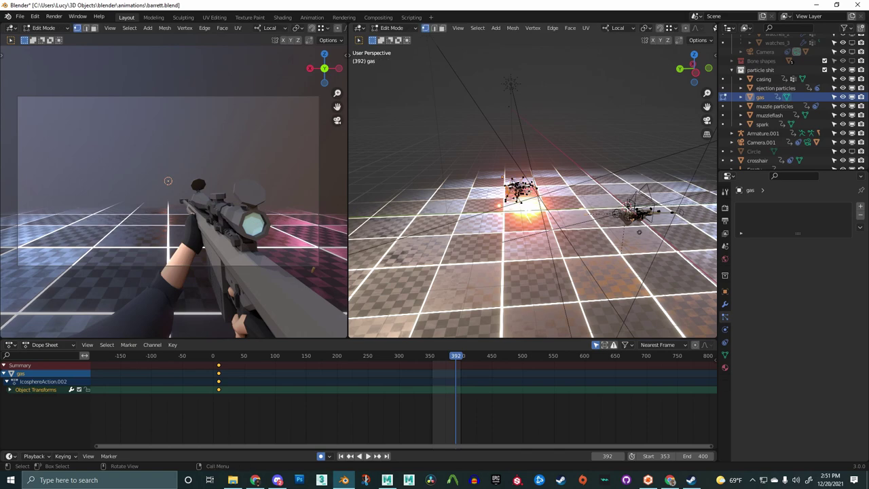
# Move all of the gas mesh's geometry in Edit Mode above the muzzle flash in two passes, and replay the shot
pyautogui.press('a')
pyautogui.press('g')
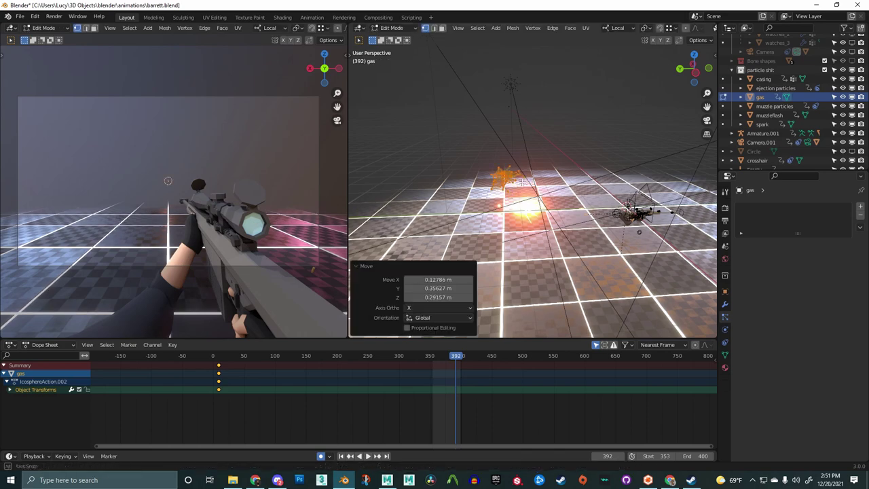
pyautogui.scroll(5, 570, 166)
pyautogui.press('g')
pyautogui.click(588, 159)
pyautogui.press('Tab')
pyautogui.press('space')
pyautogui.scroll(3, 254, 215)
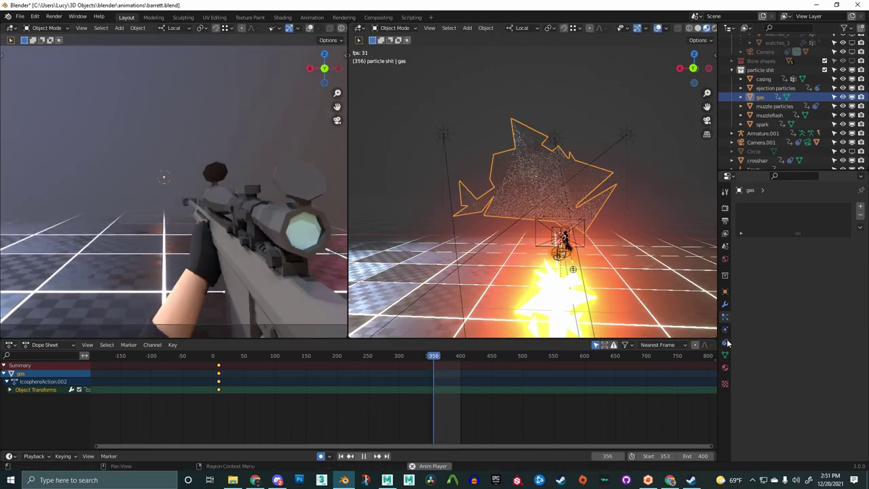
pyautogui.press('space')
# Select the muzzle particles emitter, replay the shot, and reduce the gas particles' render scale
pyautogui.click(772, 106)
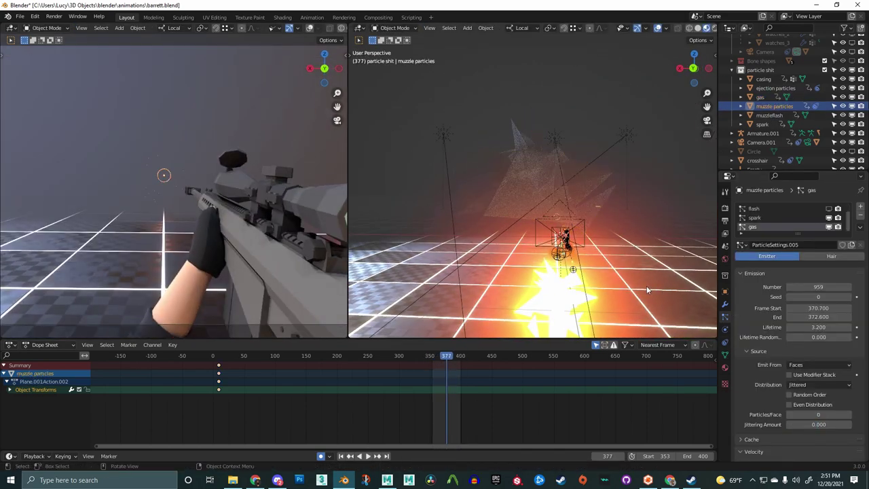
pyautogui.press('space')
pyautogui.scroll(-10, 807, 369)
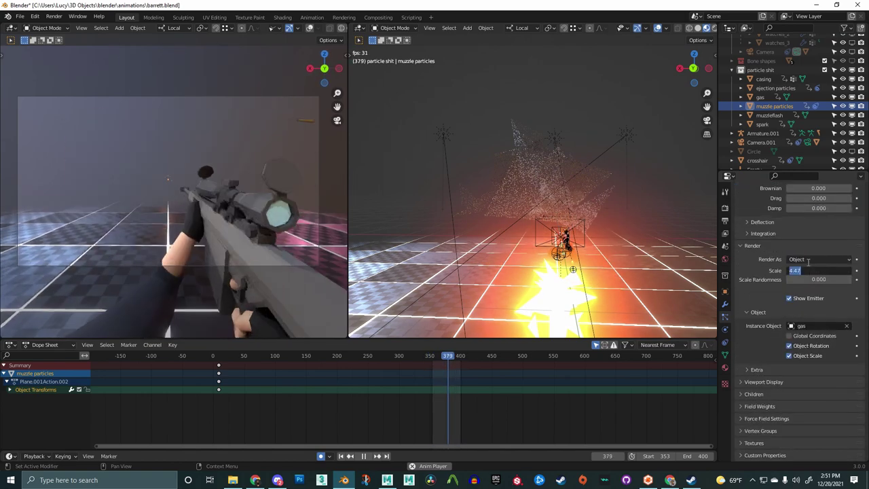
pyautogui.scroll(10, 806, 265)
pyautogui.scroll(-10, 816, 292)
pyautogui.moveTo(816, 270); pyautogui.dragTo(719, 270)
# Set the gas particles' jittering amount to 2, object velocity to 1 and velocity randomize to about 5.42
pyautogui.scroll(10, 831, 336)
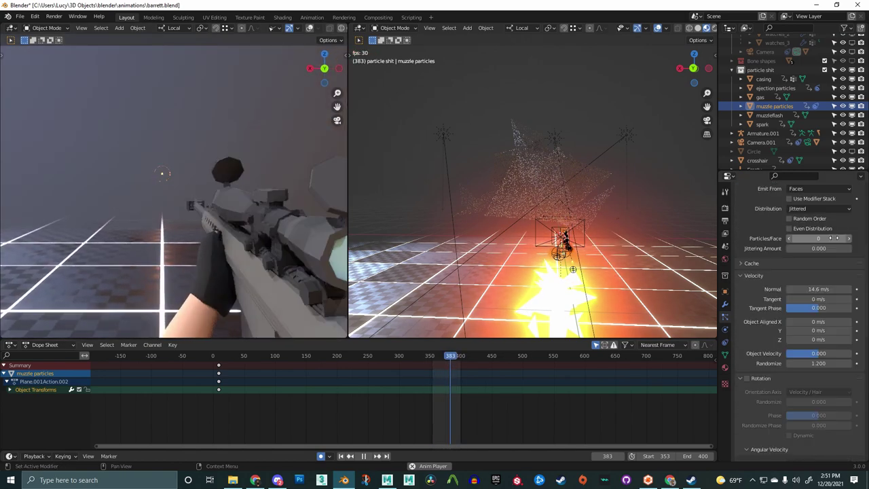
pyautogui.moveTo(829, 357); pyautogui.dragTo(868, 357)
pyautogui.scroll(-3, 828, 366)
pyautogui.scroll(5, 829, 339)
pyautogui.moveTo(830, 296); pyautogui.dragTo(852, 295)
pyautogui.scroll(-3, 831, 298)
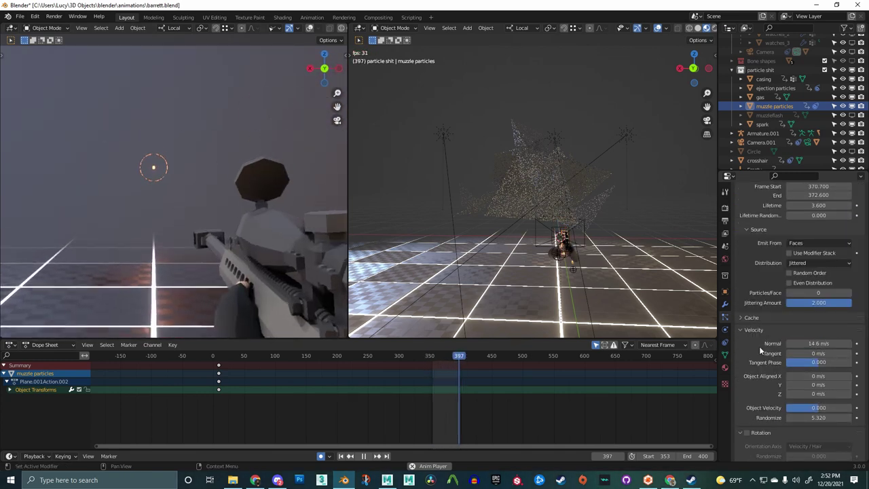
pyautogui.moveTo(818, 417); pyautogui.dragTo(824, 418)
pyautogui.moveTo(819, 408); pyautogui.dragTo(853, 408)
# Enable rotation on the gas particles, randomize it to about 0.939, and increase the angular velocity amount
pyautogui.click(746, 433)
pyautogui.scroll(-2, 787, 434)
pyautogui.moveTo(803, 383); pyautogui.dragTo(848, 382)
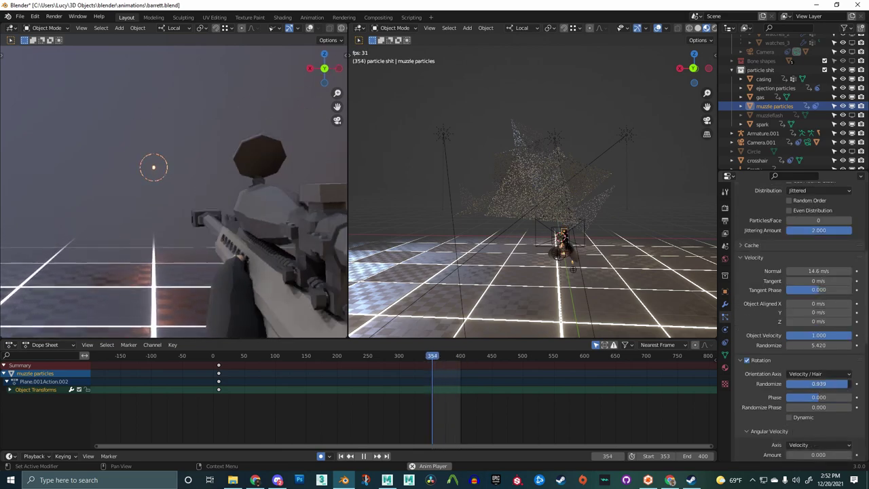
pyautogui.scroll(-1, 819, 387)
pyautogui.moveTo(819, 419); pyautogui.dragTo(853, 418)
# Select the gas cloud in the scene and fine-tune its material settings
pyautogui.click(557, 184)
pyautogui.click(725, 367)
pyautogui.scroll(-4, 787, 381)
pyautogui.moveTo(799, 398); pyautogui.dragTo(801, 398)
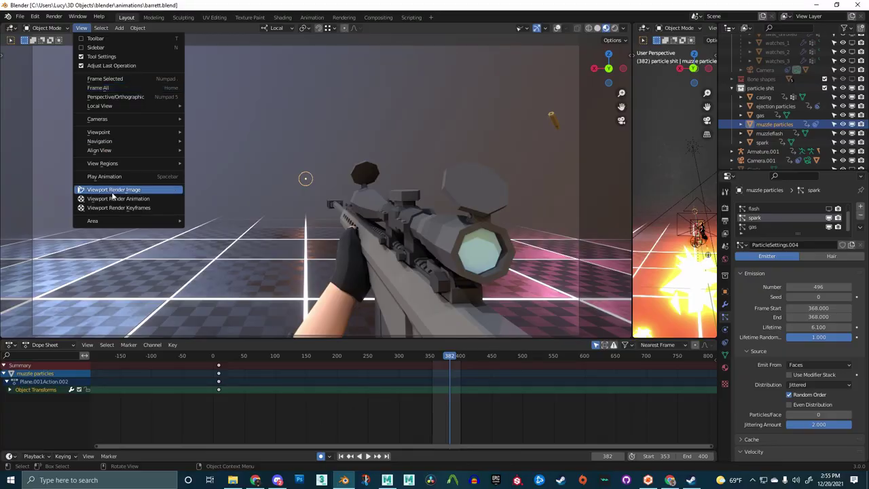
# Render the shot as a viewport animation from the camera view
pyautogui.click(115, 198)
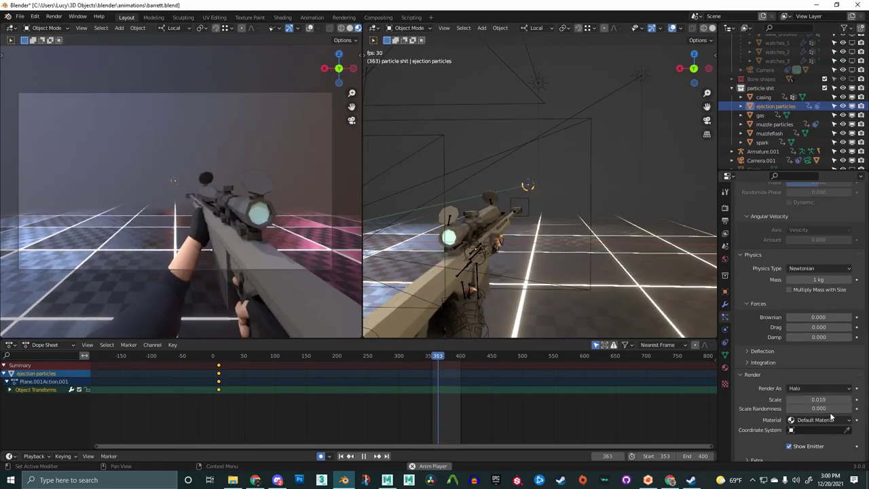
# Render the ejection emitter's spark particles as the spark object, set their Brownian force to 20, and replay the shot
pyautogui.click(819, 388)
pyautogui.click(818, 439)
pyautogui.scroll(-2, 801, 339)
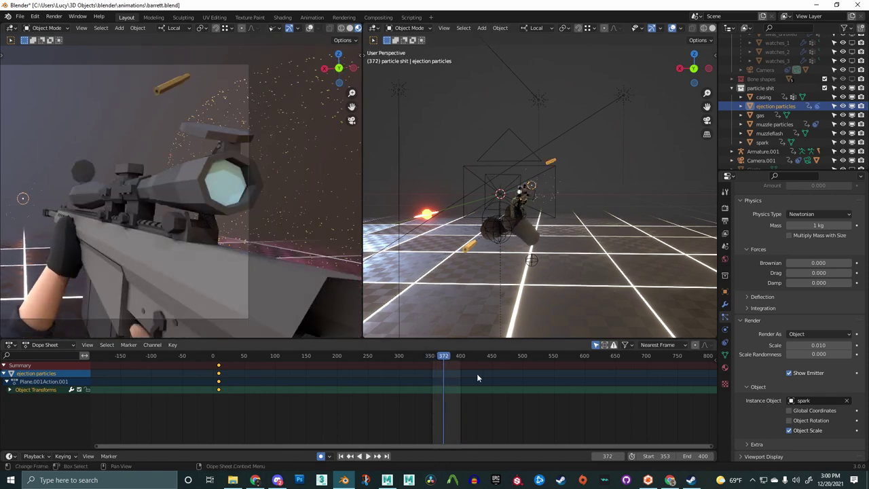
pyautogui.press('space')
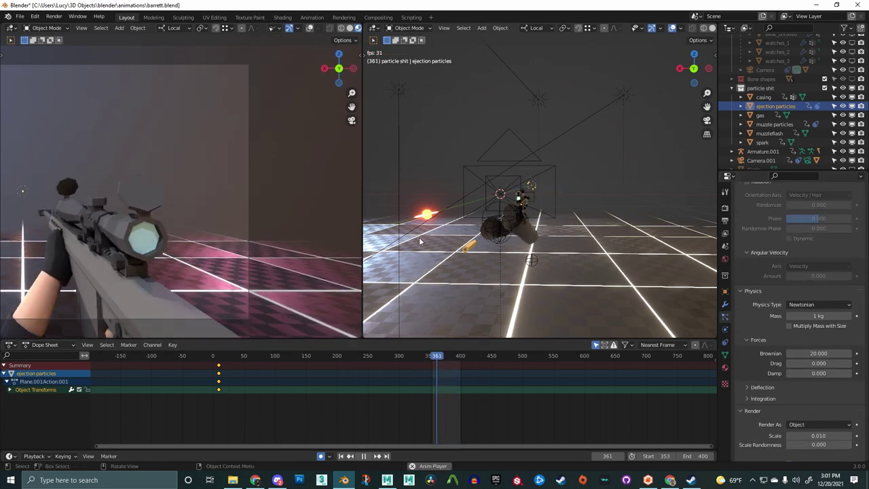
pyautogui.press('space')
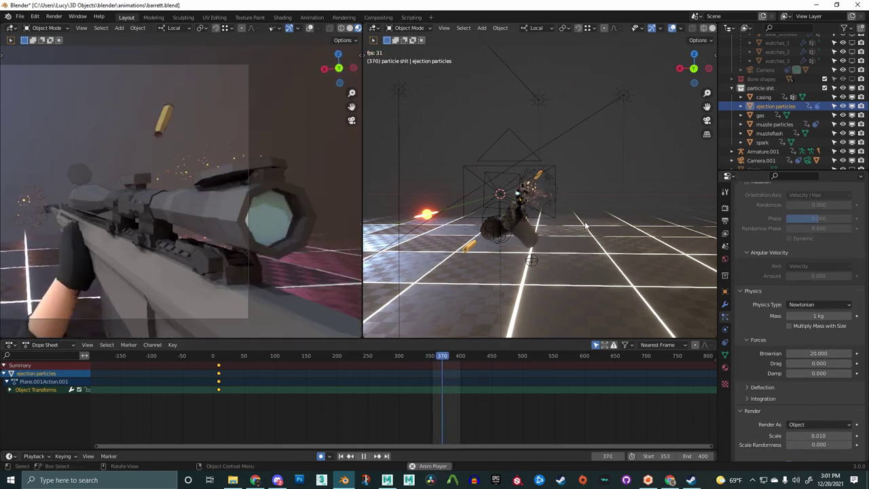
pyautogui.scroll(15, 818, 267)
pyautogui.moveTo(819, 298); pyautogui.dragTo(801, 298)
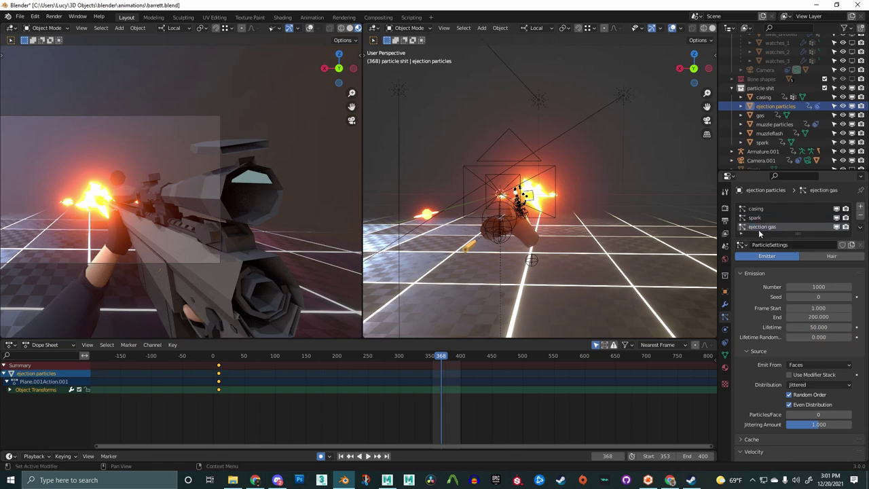
# Reuse the ejection spark's particle settings for the ejection gas system, set its instance object to gas, and replay the shot
pyautogui.click(744, 245)
pyautogui.click(787, 277)
pyautogui.scroll(-15, 815, 287)
pyautogui.scroll(-4, 547, 262)
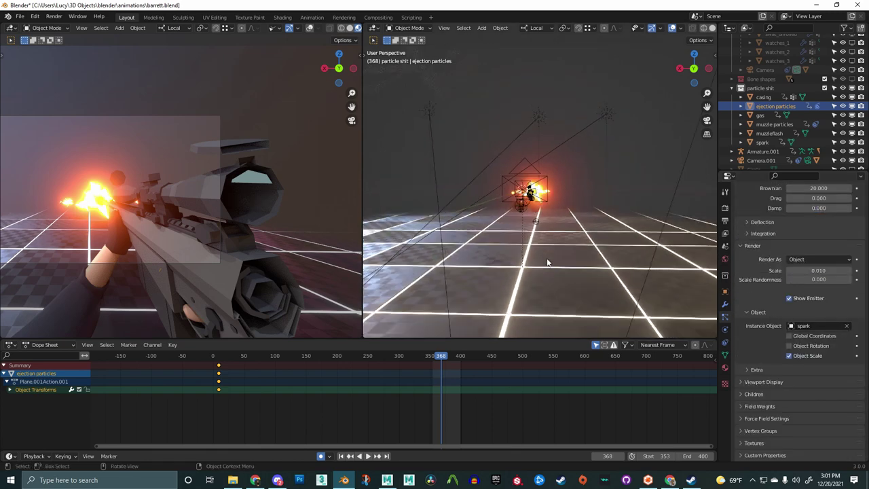
pyautogui.scroll(-1, 547, 262)
pyautogui.click(817, 327)
pyautogui.write('gas')
pyautogui.press('Return')
pyautogui.press('space')
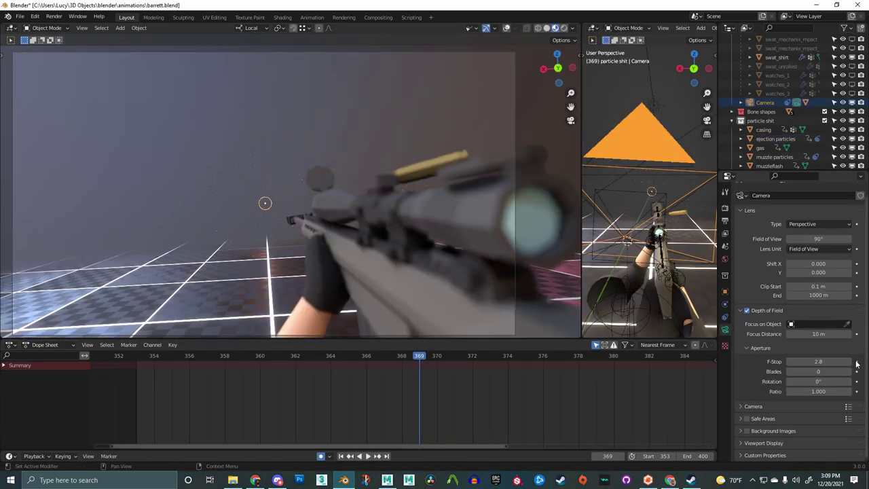
# Keyframe the camera's F-Stop at 2.8 on the muzzle flash frame, 368
pyautogui.press('Left')
pyautogui.press('Left')
pyautogui.press('Left')
pyautogui.press('Right')
pyautogui.press('Right')
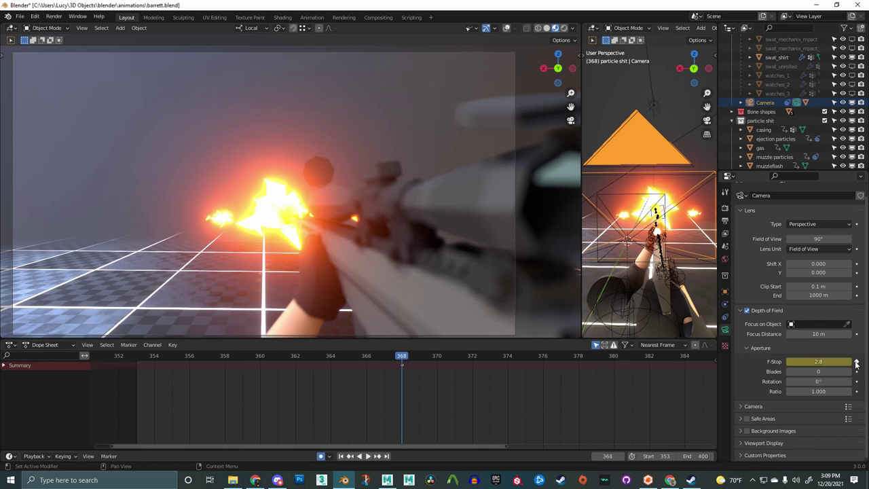
# Keyframe the camera's F-Stop at 67.1 on frame 367 and step through the neighbouring frames to check the focus change
pyautogui.press('Left')
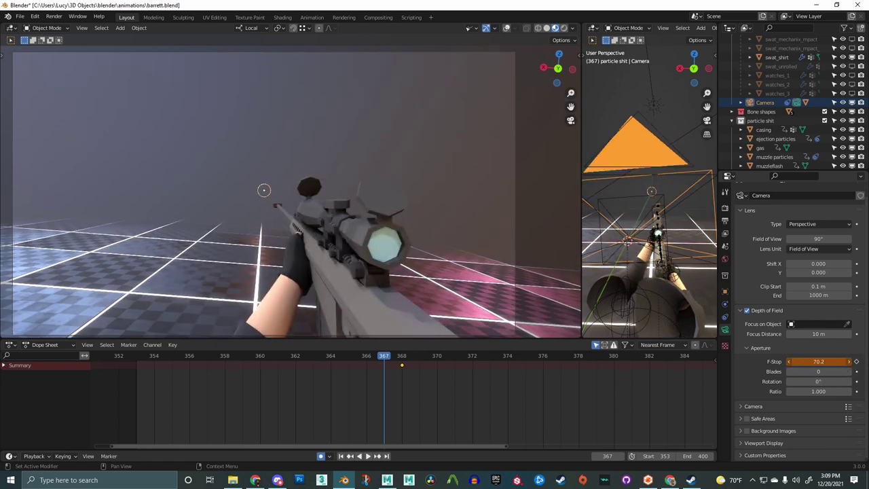
pyautogui.moveTo(819, 361); pyautogui.dragTo(824, 361)
pyautogui.press('Left')
pyautogui.press('Left')
pyautogui.press('Left')
pyautogui.press('Right')
pyautogui.press('Right')
pyautogui.press('Right')
pyautogui.press('Right')
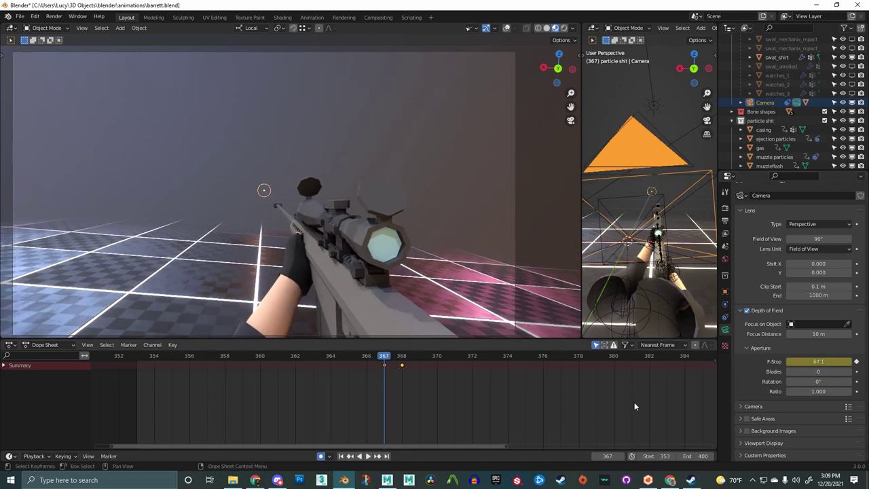
# Duplicate the frame 367 F-Stop keyframe to frame 373 so the blur fades out after the shot
pyautogui.scroll(-1, 312, 215)
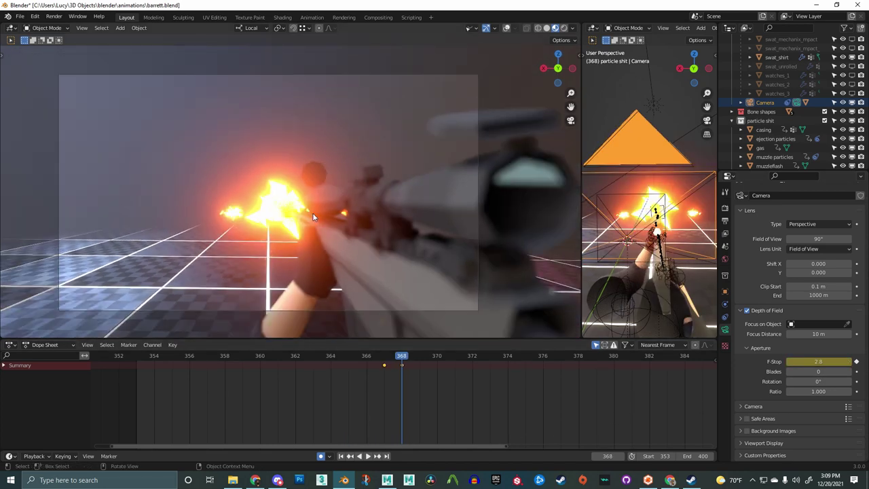
pyautogui.press('Right')
pyautogui.press('Right')
pyautogui.press('Right')
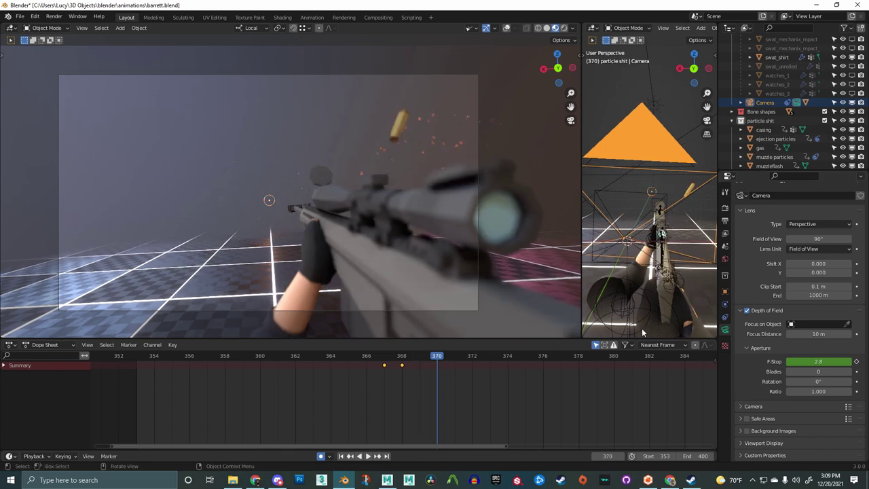
pyautogui.press('Left')
pyautogui.press('Left')
pyautogui.press('Left')
pyautogui.press('Left')
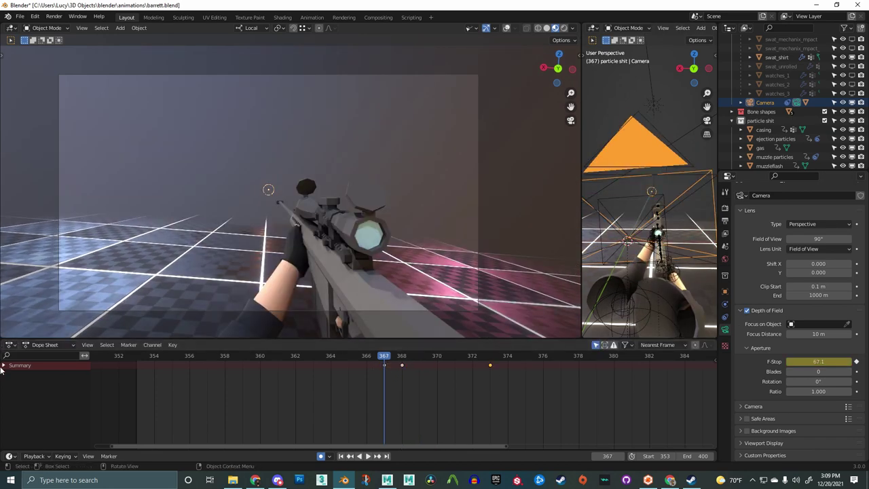
# Step back and forth between frames 367 and 370 to examine how the depth-of-field blur fades after the shot
pyautogui.press('Right')
pyautogui.press('Right')
pyautogui.press('Right')
pyautogui.press('Right')
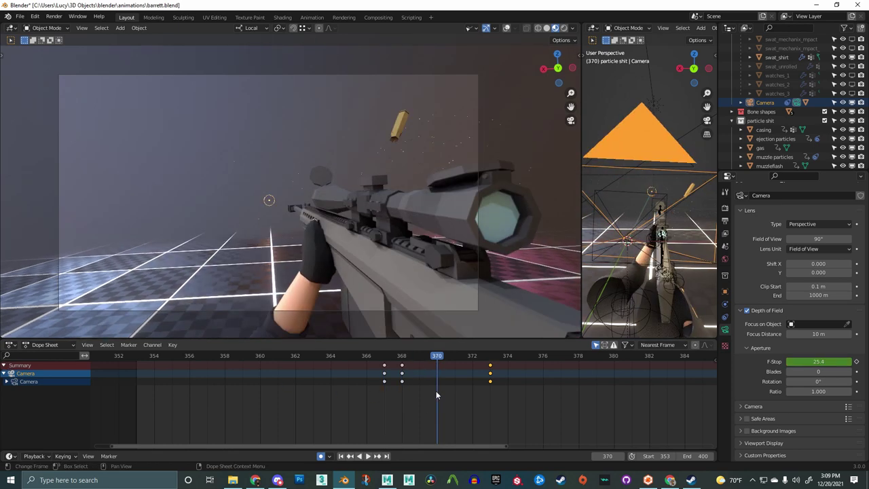
pyautogui.press('Left')
pyautogui.press('Left')
pyautogui.press('Left')
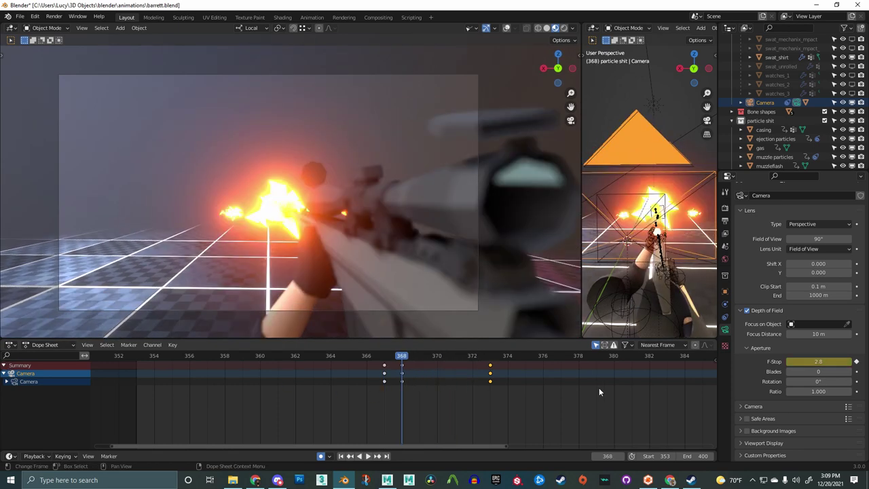
pyautogui.press('Right')
pyautogui.press('Right')
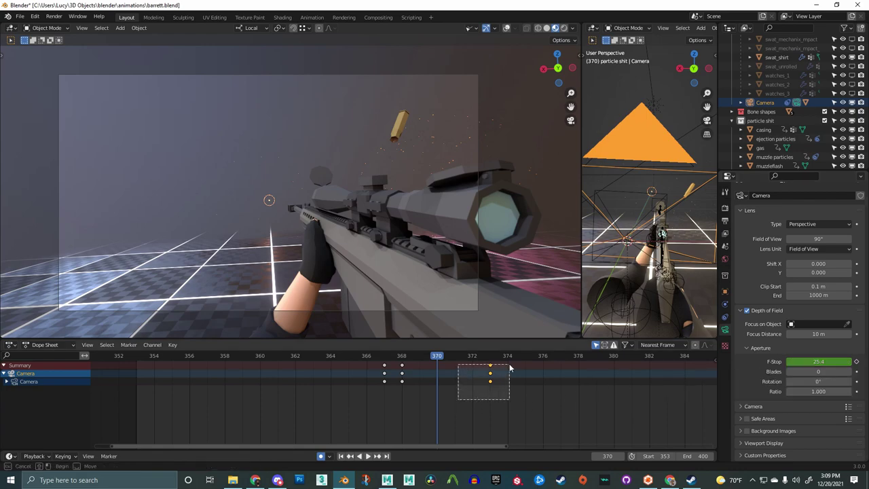
# Move the last F-Stop keyframe from frame 373 to frame 376 and play back the animation
pyautogui.moveTo(509, 364); pyautogui.dragTo(509, 365)
pyautogui.press('g')
pyautogui.click(562, 371)
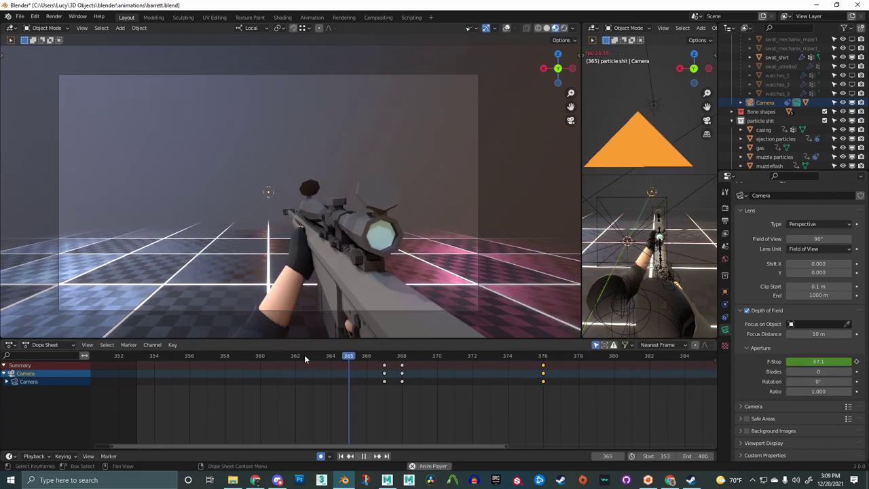